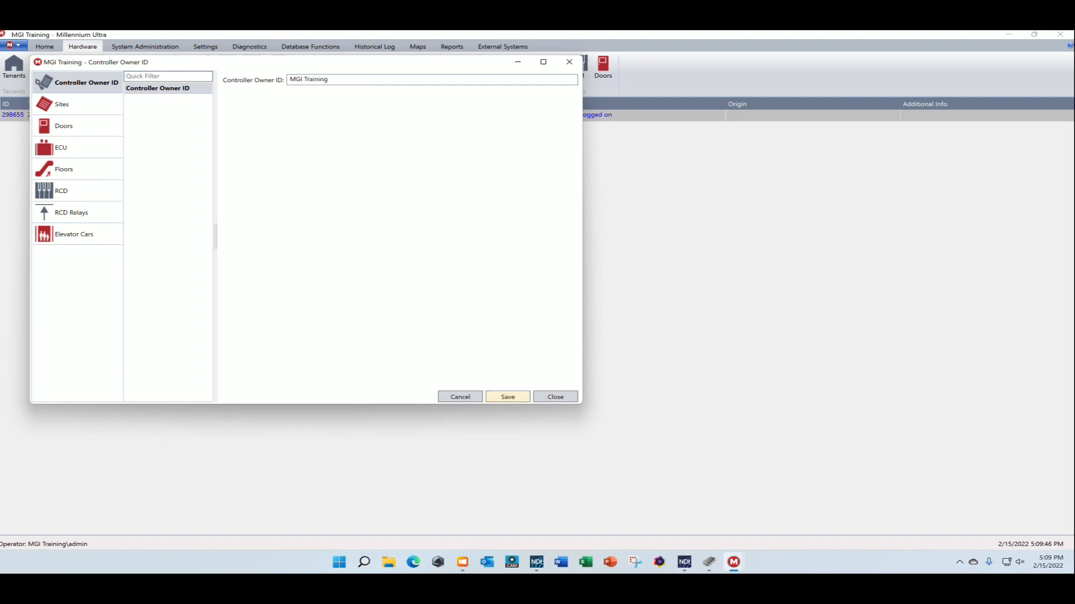
Step: Save the controller owner ID MGI Training, and create a new site named Parking Garage with number 0
{"action": "left_click", "coordinate": [508, 397]}
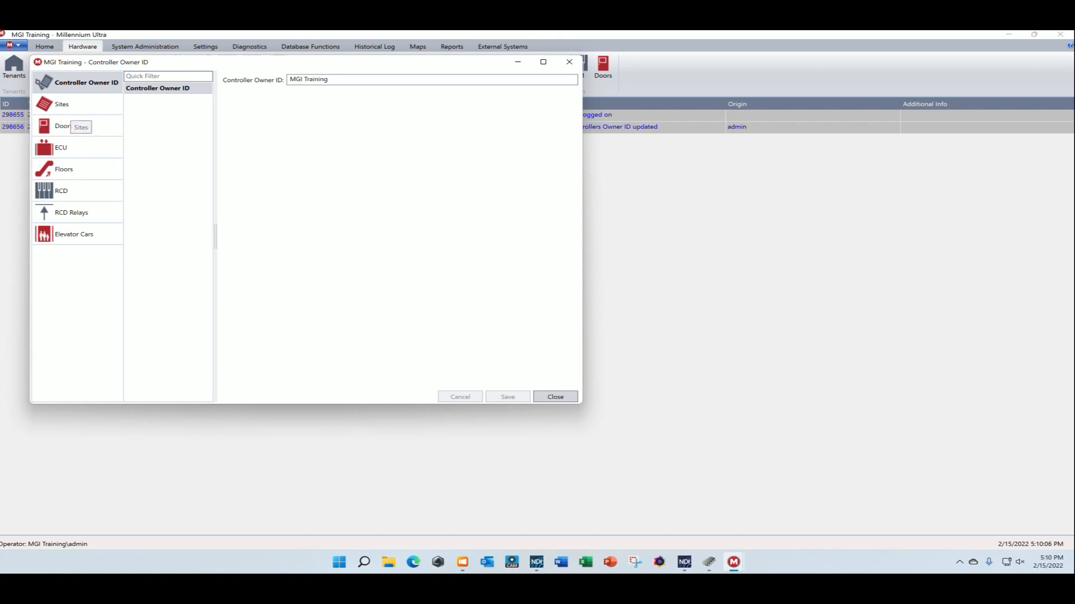
{"action": "left_click", "coordinate": [67, 108]}
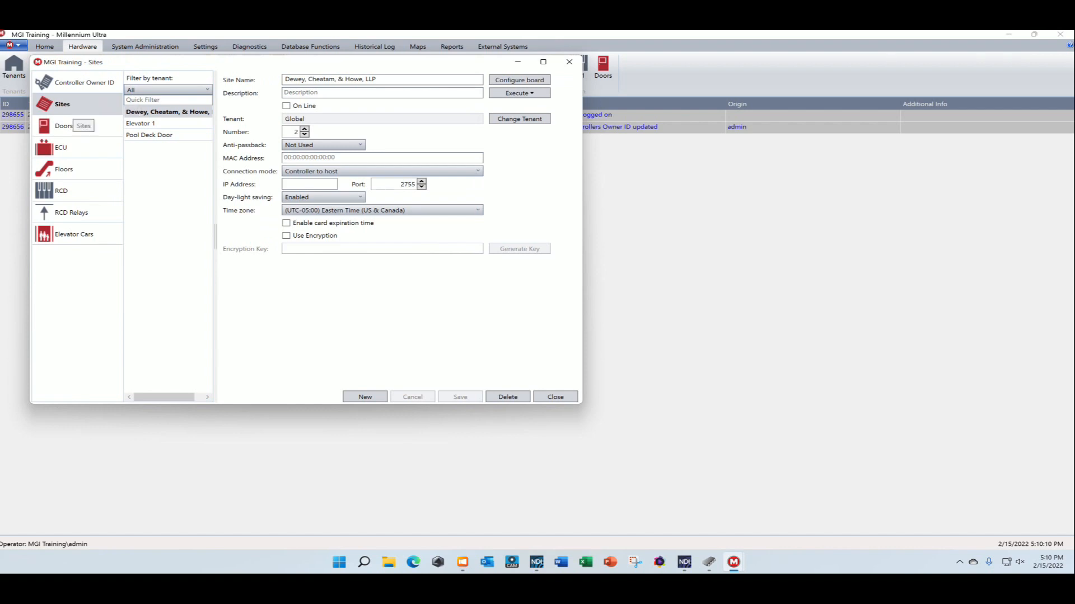
{"action": "left_click", "coordinate": [365, 397]}
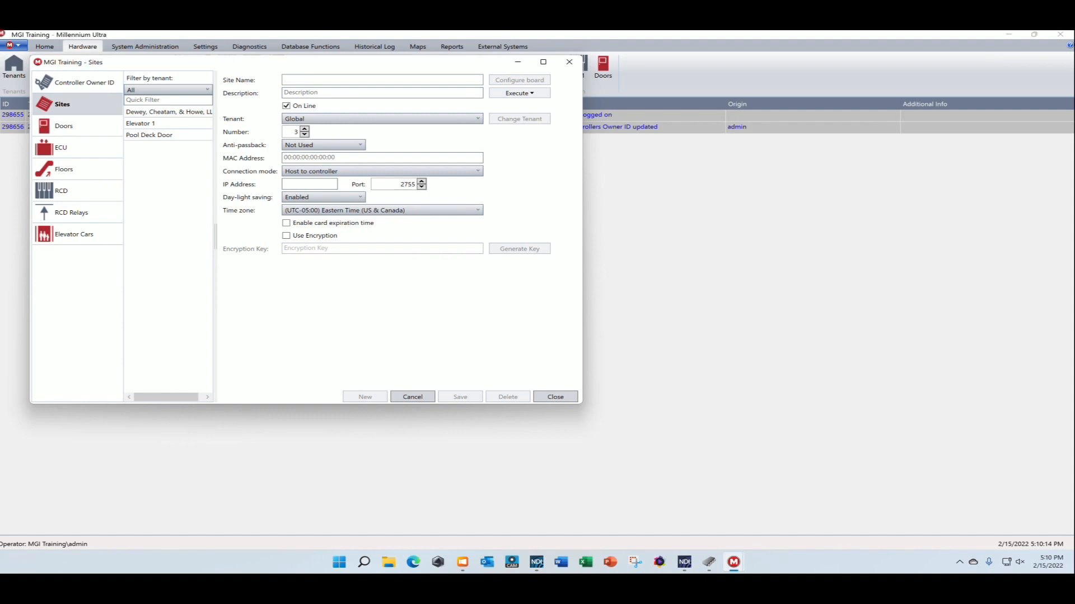
{"action": "type", "text": "Parking G"}
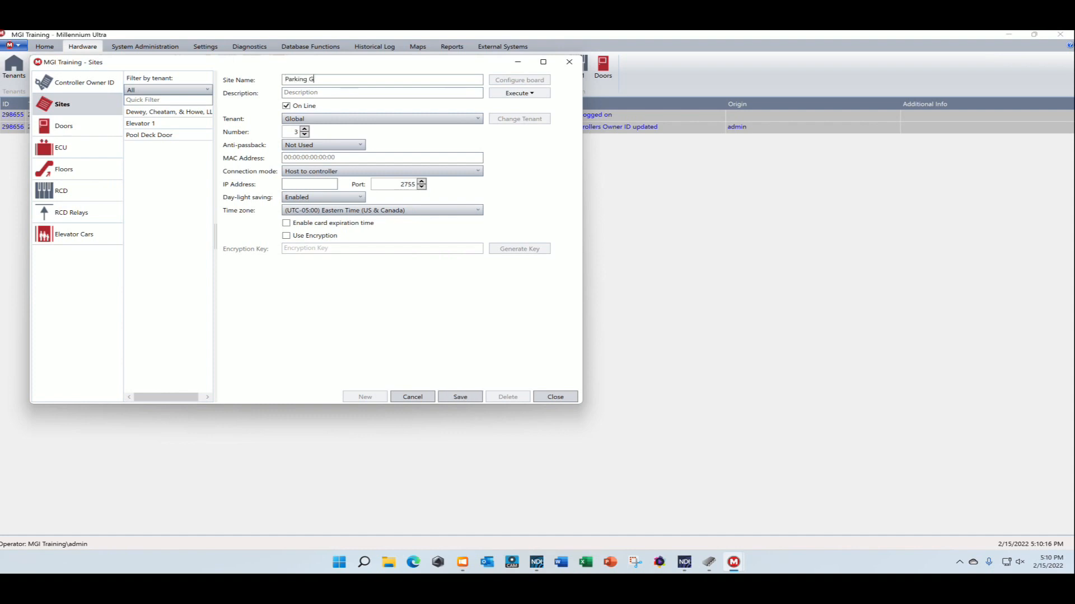
{"action": "type", "text": "arage"}
{"action": "double_click", "coordinate": [305, 134]}
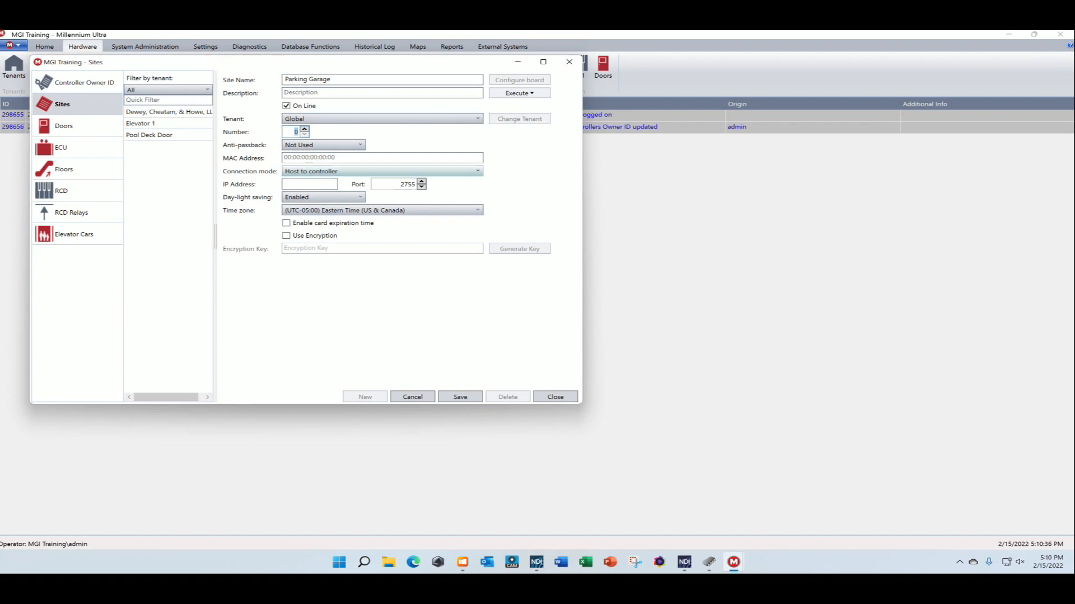
Step: Set the Parking Garage site to Controller to host mode with IP address 10.0.0.235 and port 2755, and save it
{"action": "left_click", "coordinate": [381, 171]}
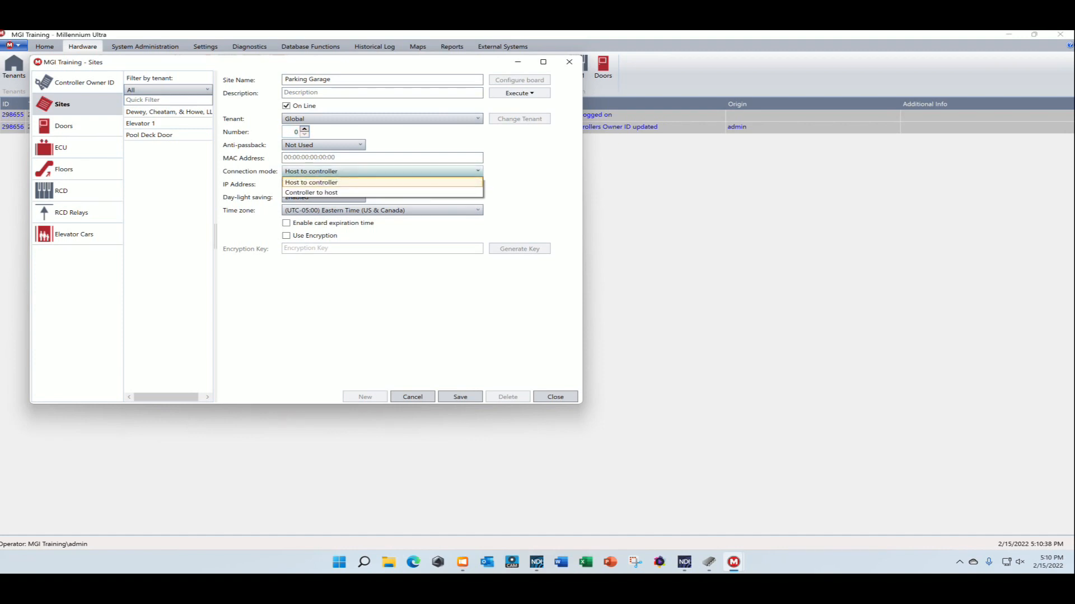
{"action": "left_click", "coordinate": [336, 192]}
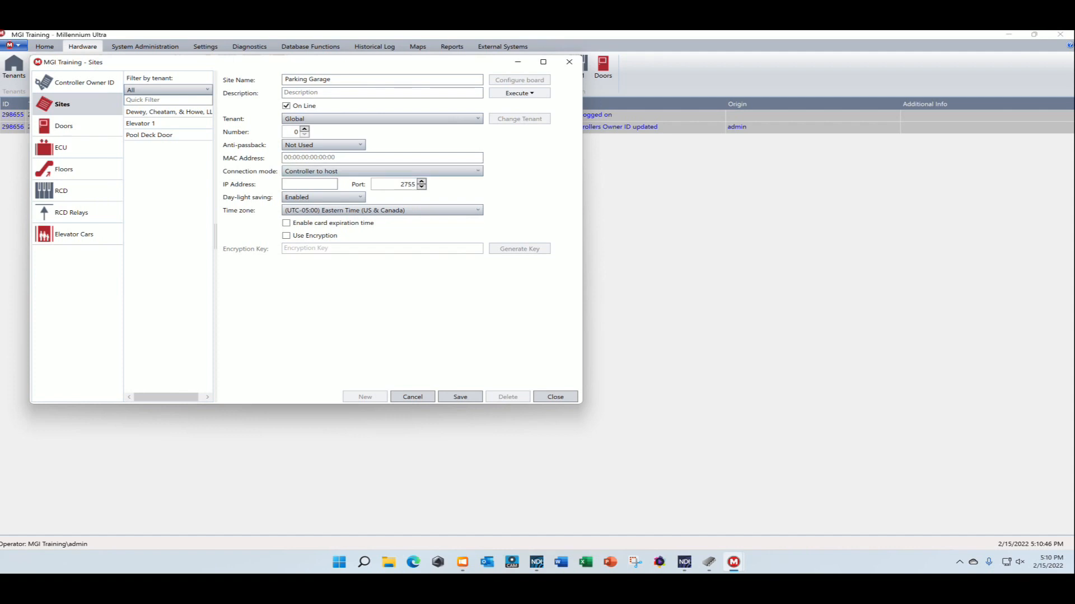
{"action": "double_click", "coordinate": [407, 184]}
{"action": "type", "text": "2755"}
{"action": "left_click", "coordinate": [309, 185]}
{"action": "type", "text": "10.0.0.235"}
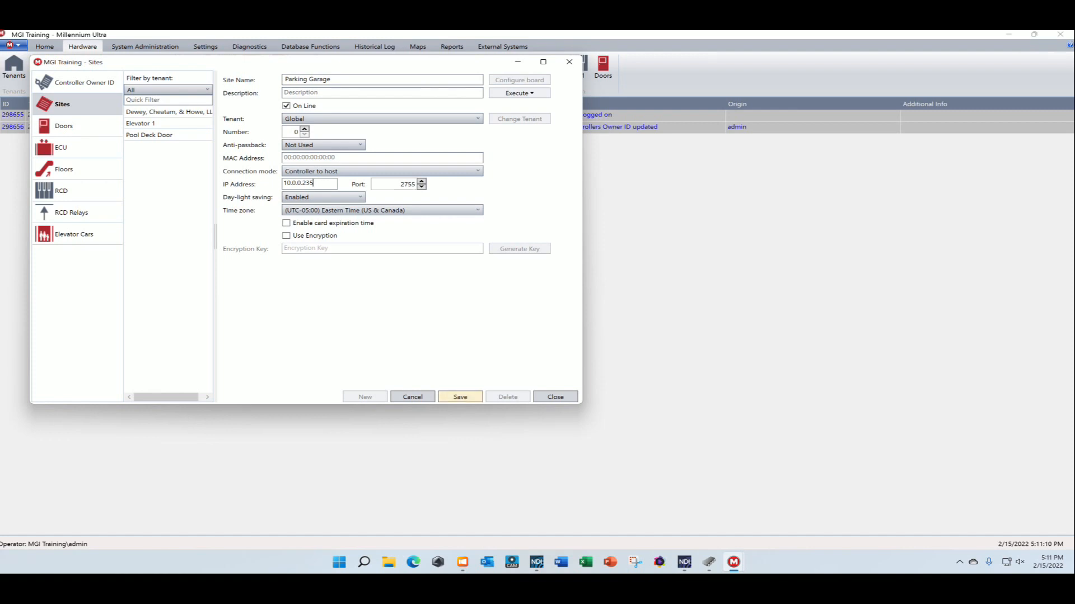
{"action": "left_click", "coordinate": [461, 397]}
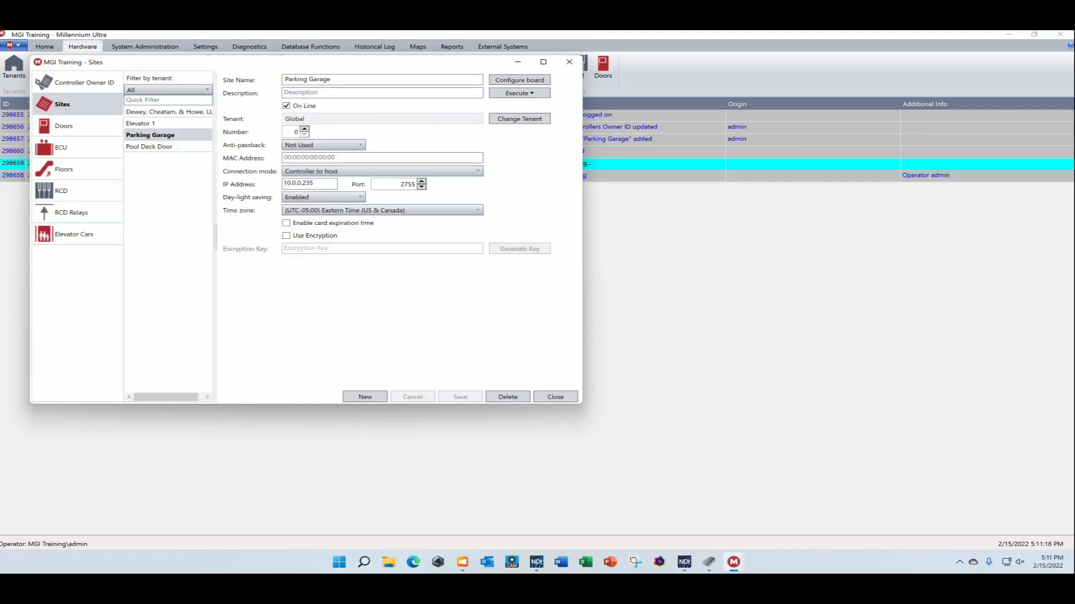
Step: Create a new door named Entrance Gate with number 0
{"action": "left_click", "coordinate": [77, 126]}
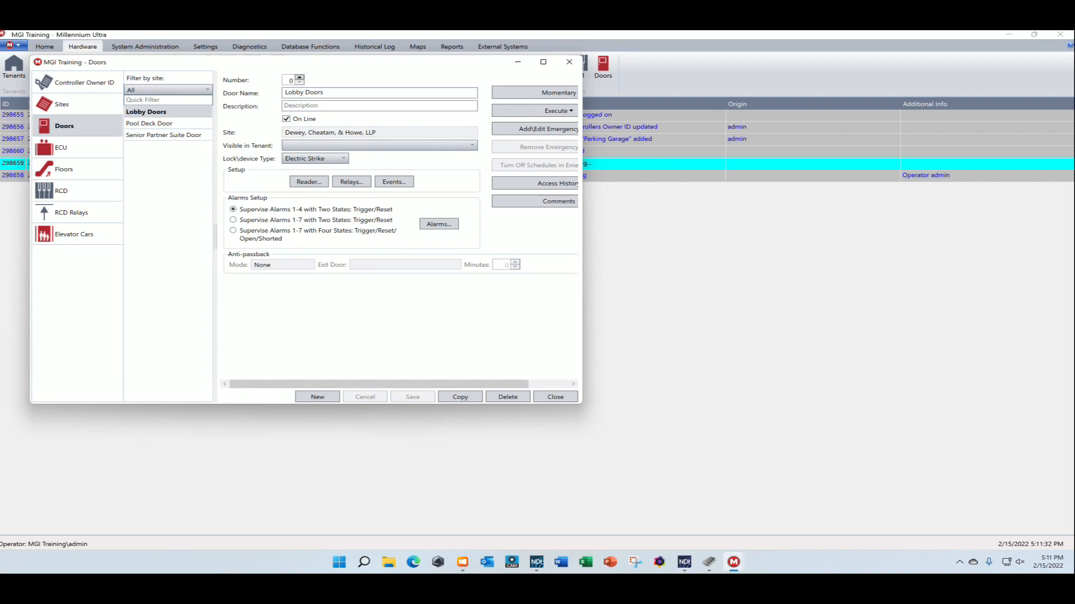
{"action": "left_click", "coordinate": [317, 397]}
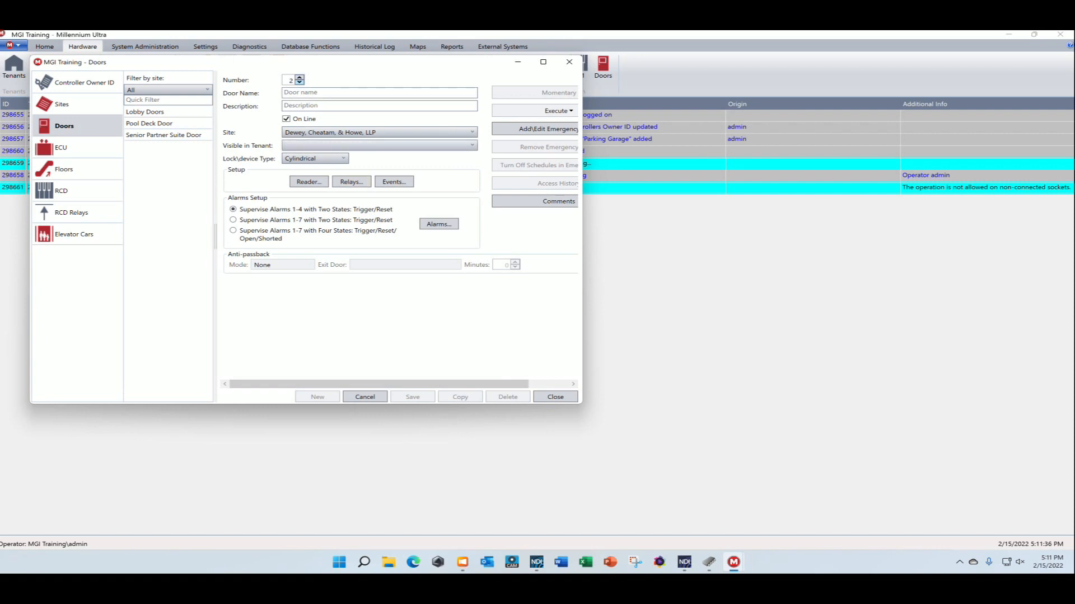
{"action": "left_click", "coordinate": [299, 82]}
{"action": "left_click", "coordinate": [299, 82]}
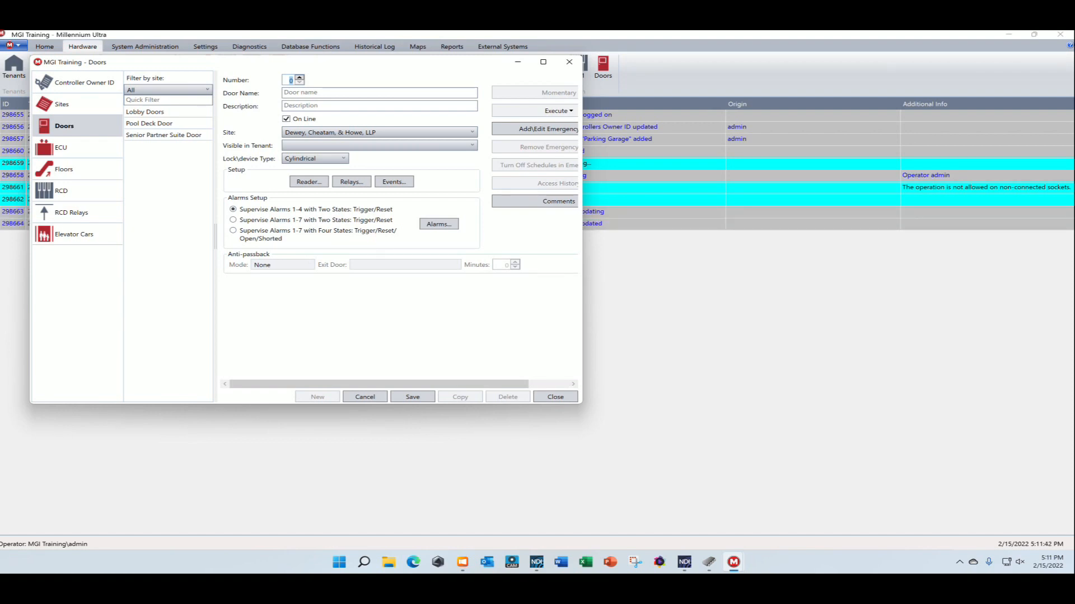
{"action": "left_click", "coordinate": [302, 92]}
{"action": "type", "text": "Entrance Gate"}
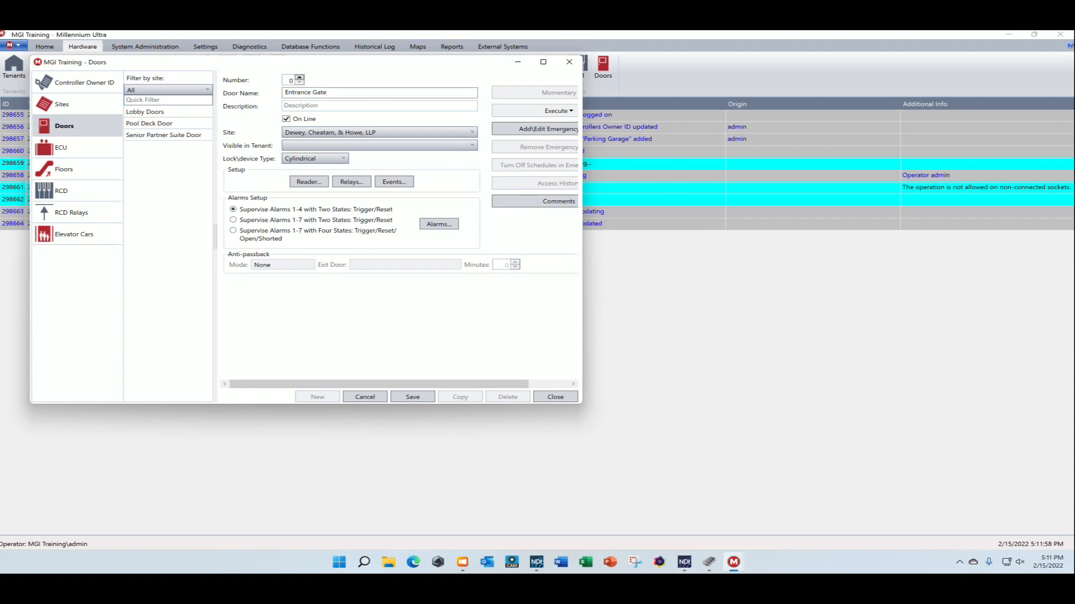
Step: Assign the Entrance Gate door to the Parking Garage site and set its lock/device type to Other
{"action": "left_click", "coordinate": [472, 133]}
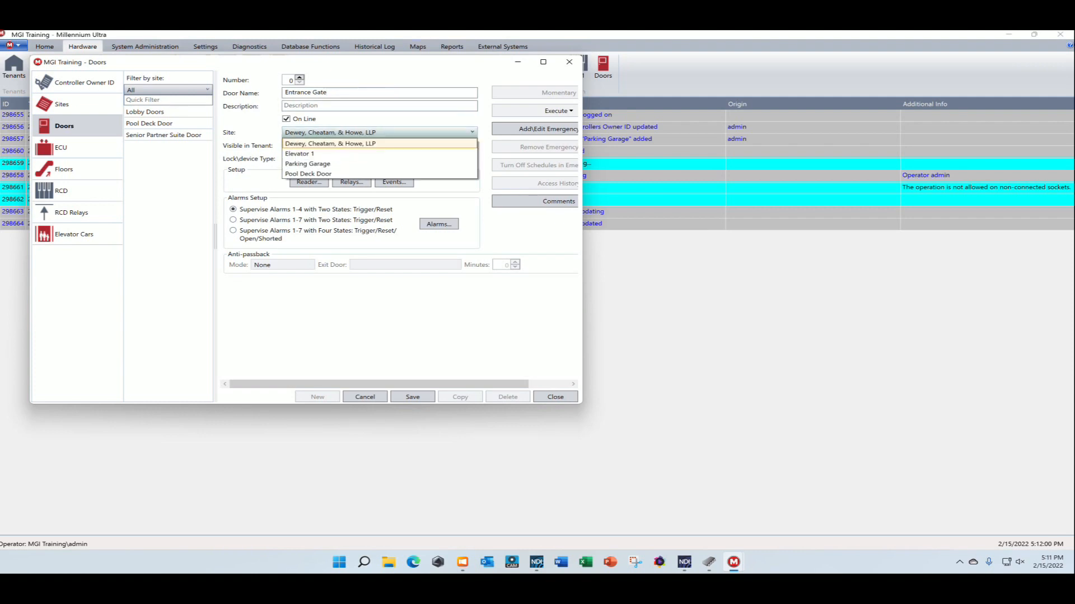
{"action": "left_click", "coordinate": [308, 163]}
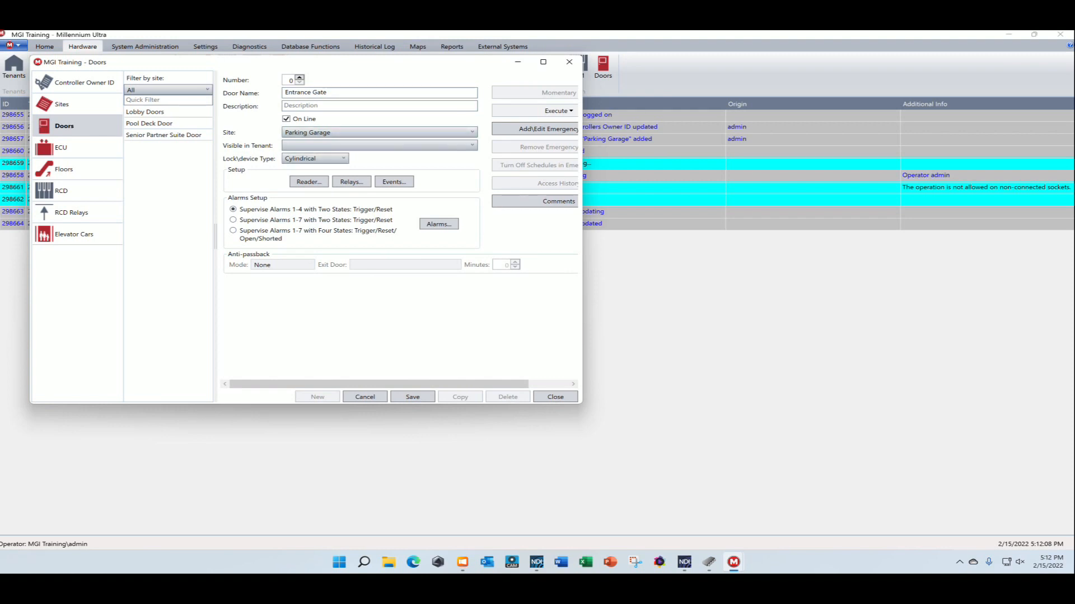
{"action": "left_click", "coordinate": [314, 159]}
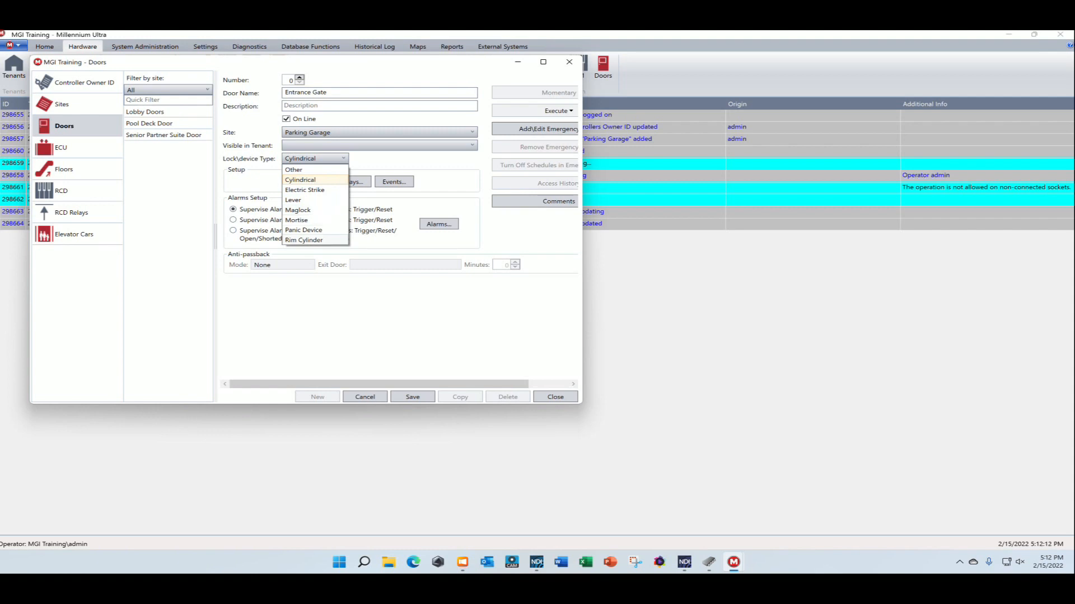
{"action": "left_click", "coordinate": [294, 170]}
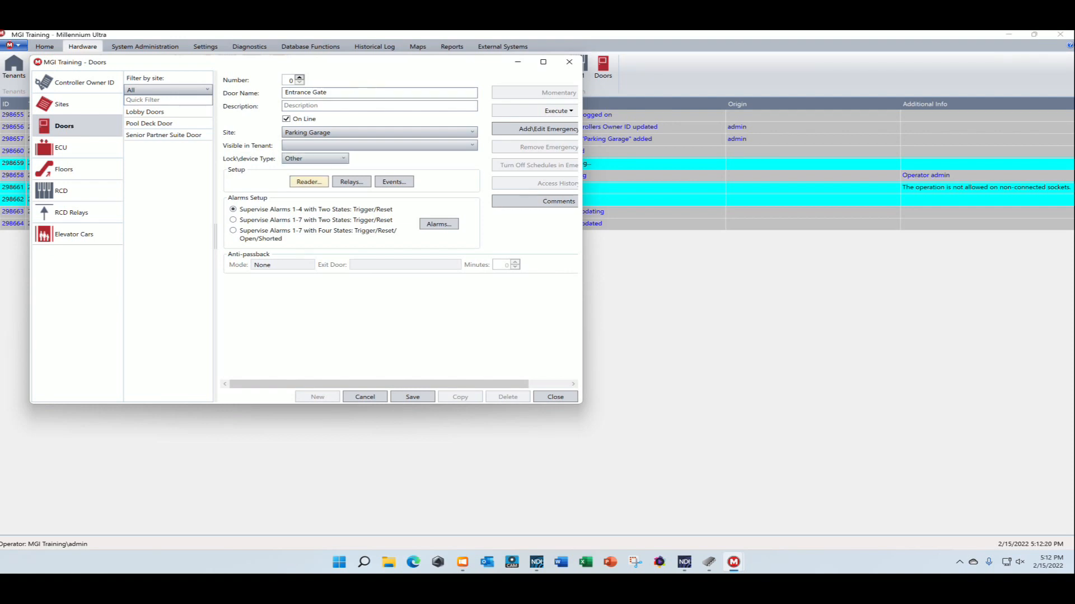
Step: Set up the Entrance Gate reader as Wiegand with the card format Wiegand 26 FC 1
{"action": "left_click", "coordinate": [309, 182]}
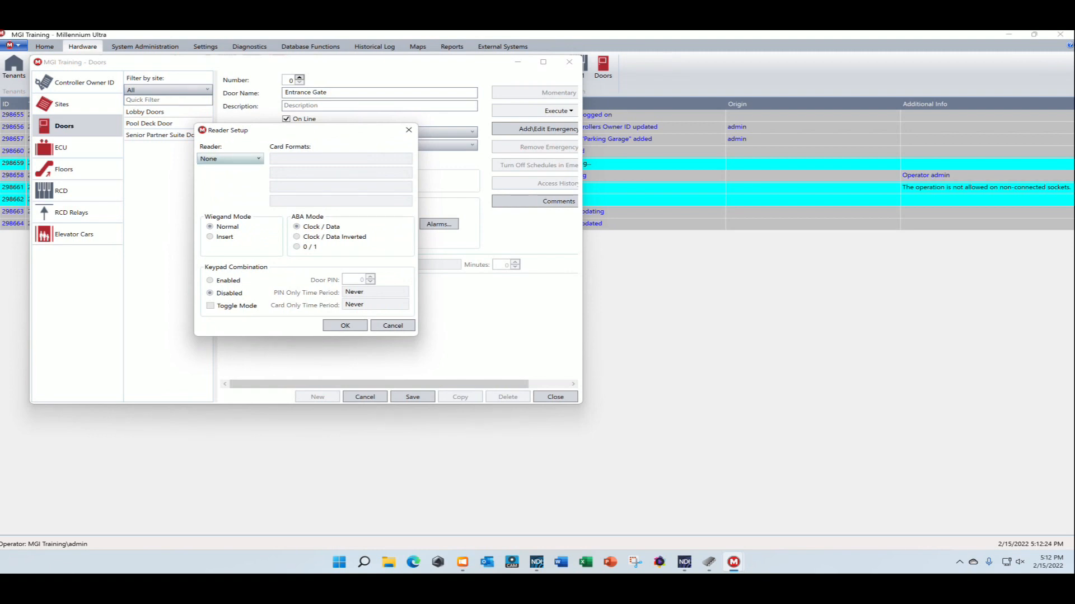
{"action": "left_click", "coordinate": [229, 159]}
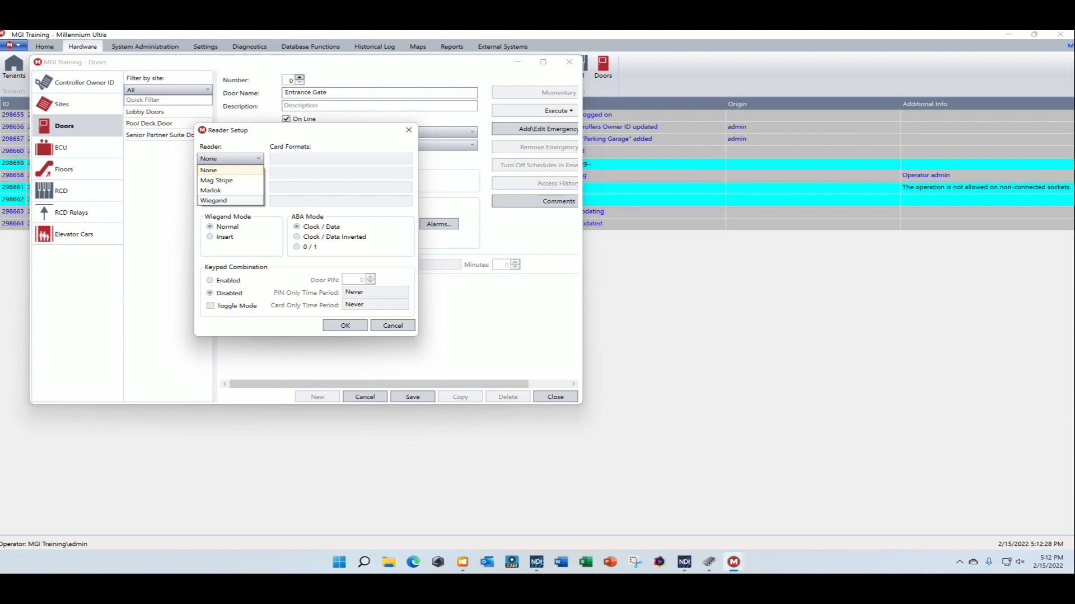
{"action": "left_click", "coordinate": [214, 200]}
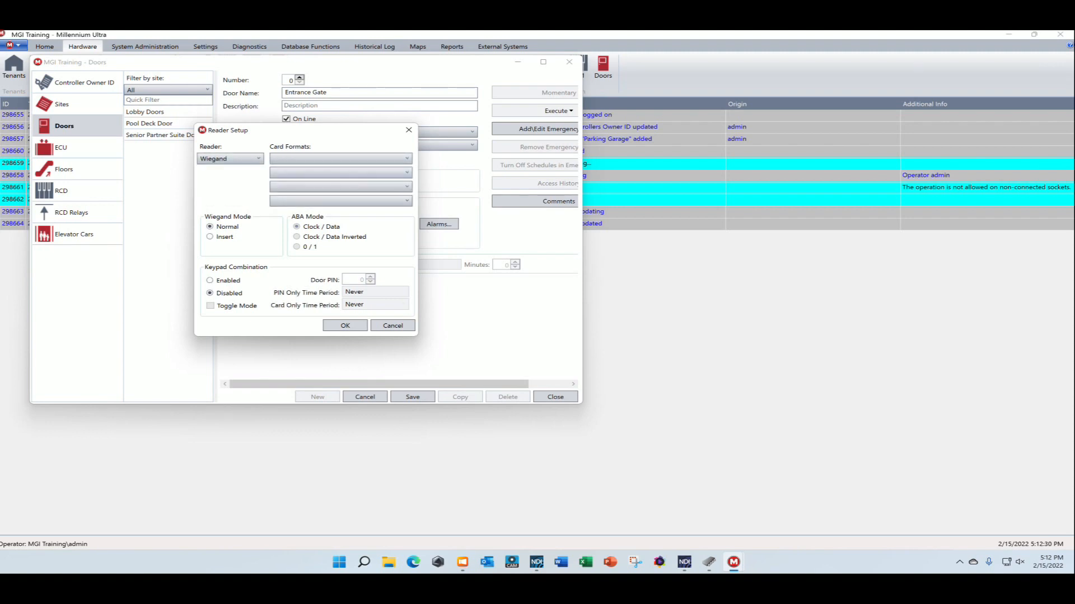
{"action": "left_click", "coordinate": [341, 159]}
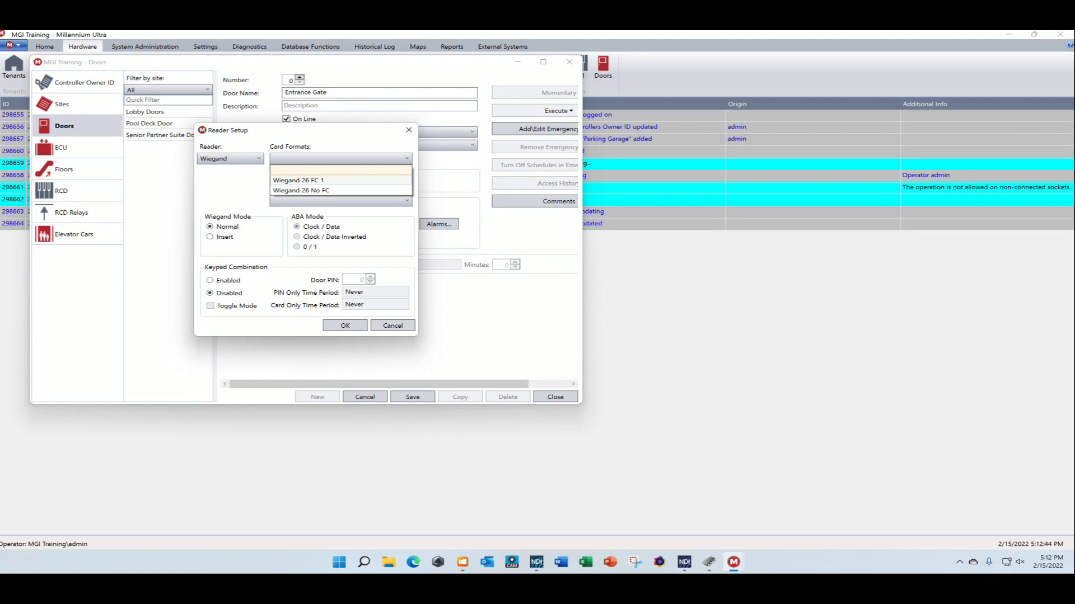
{"action": "left_click", "coordinate": [298, 180]}
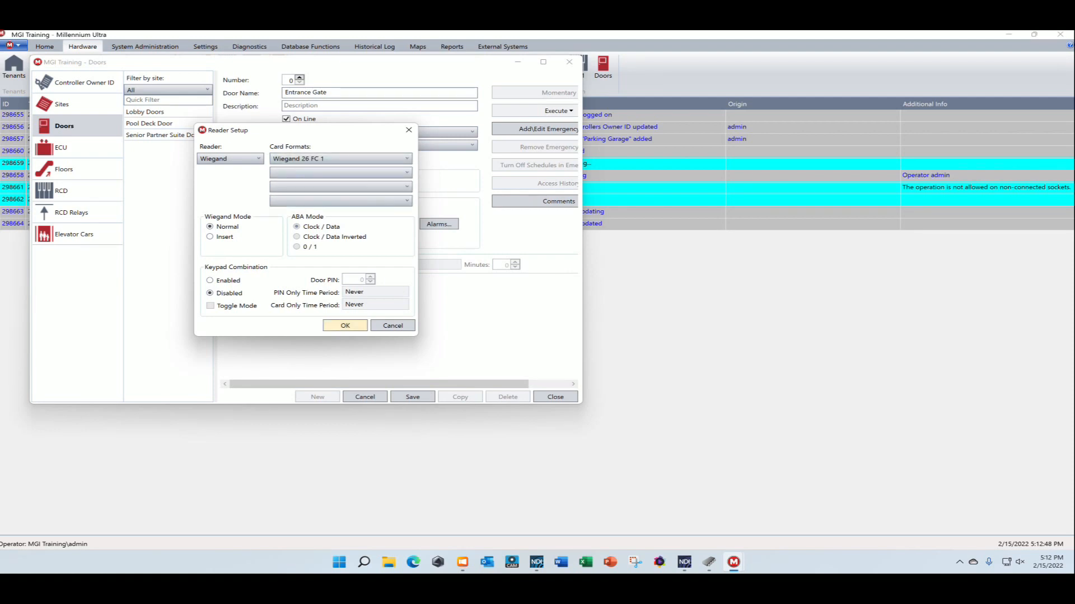
{"action": "left_click", "coordinate": [345, 326]}
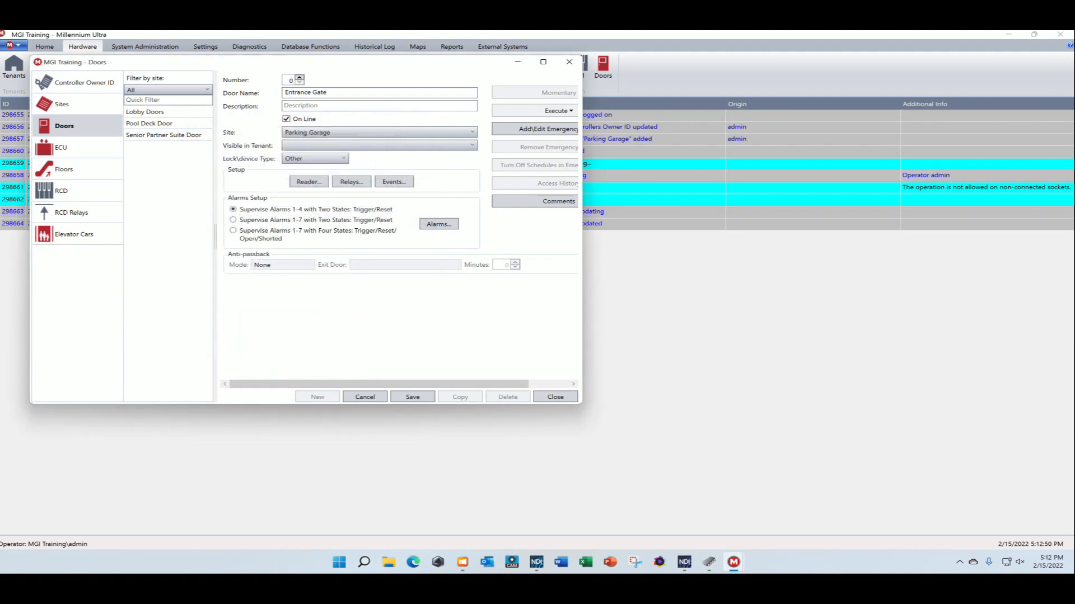
Step: Set the Entrance Gate's first relay to Valid User mode with the activation time period Always
{"action": "left_click", "coordinate": [351, 182]}
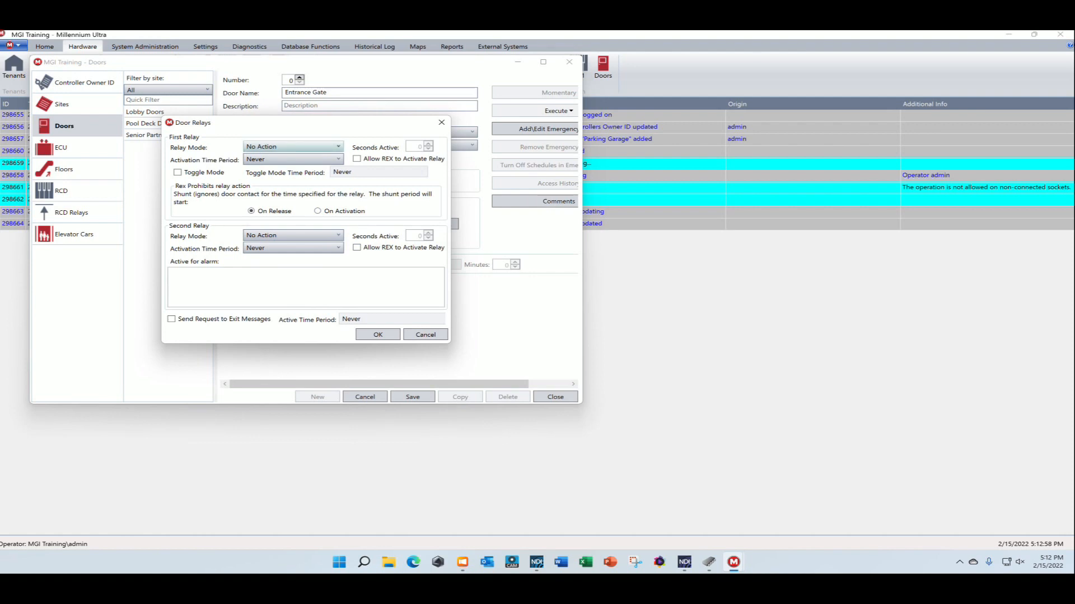
{"action": "left_click", "coordinate": [293, 147]}
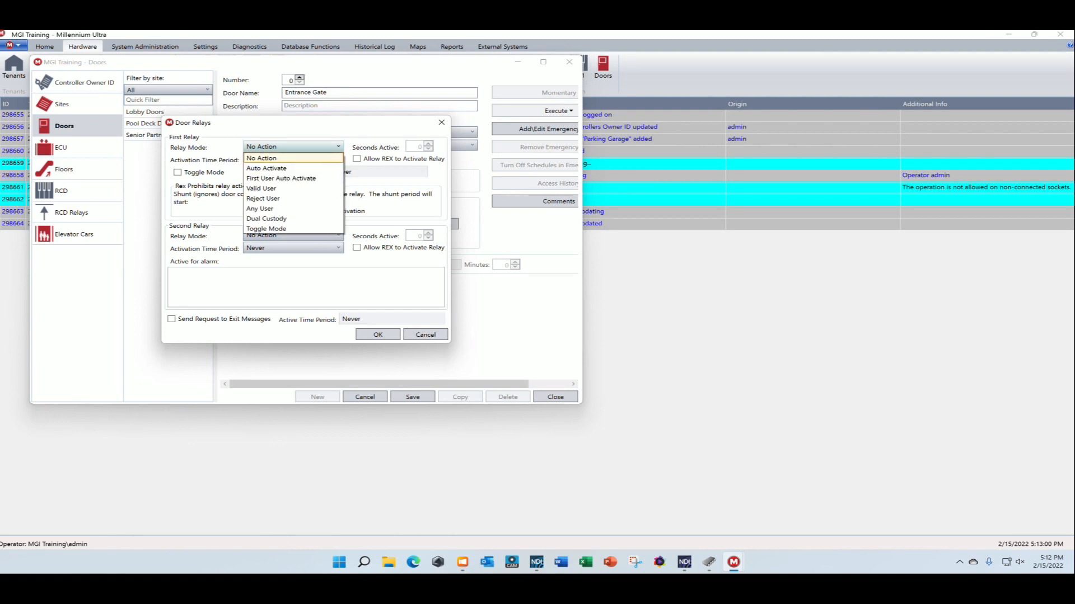
{"action": "left_click", "coordinate": [279, 188]}
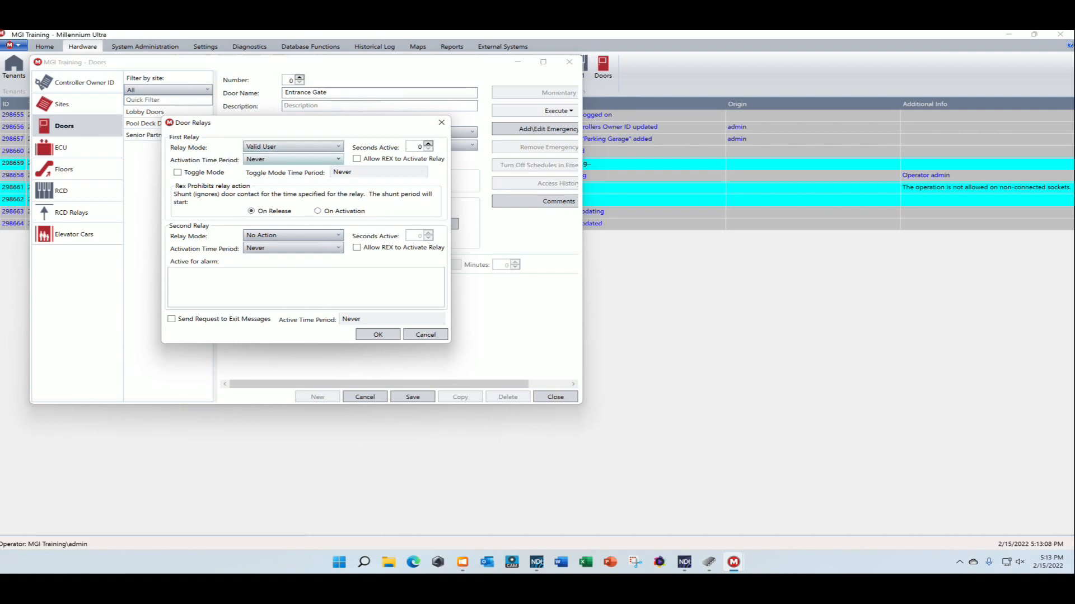
{"action": "left_click", "coordinate": [293, 160]}
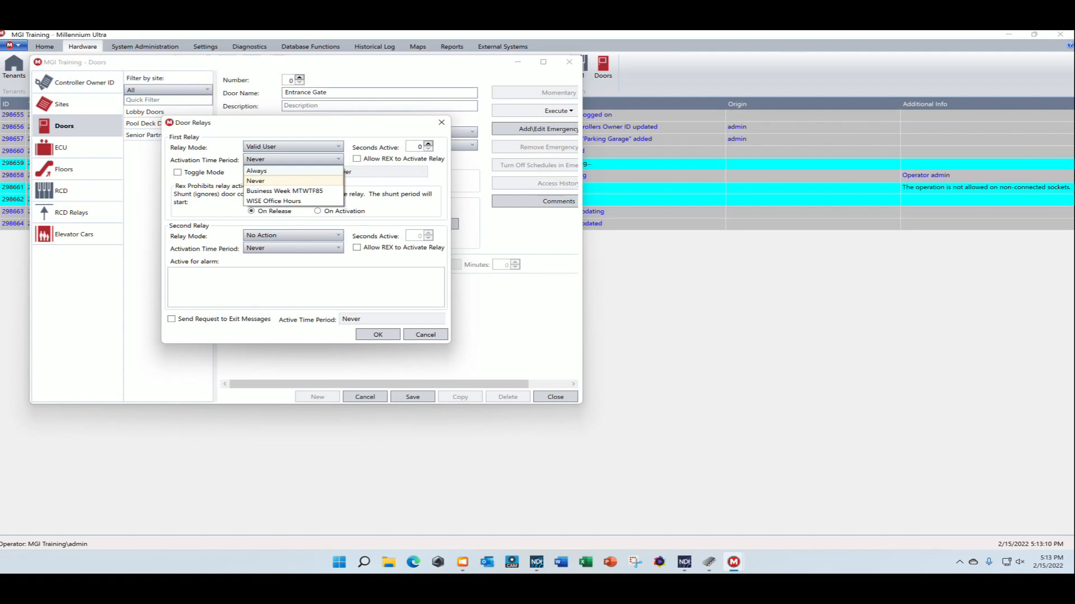
{"action": "left_click", "coordinate": [292, 171]}
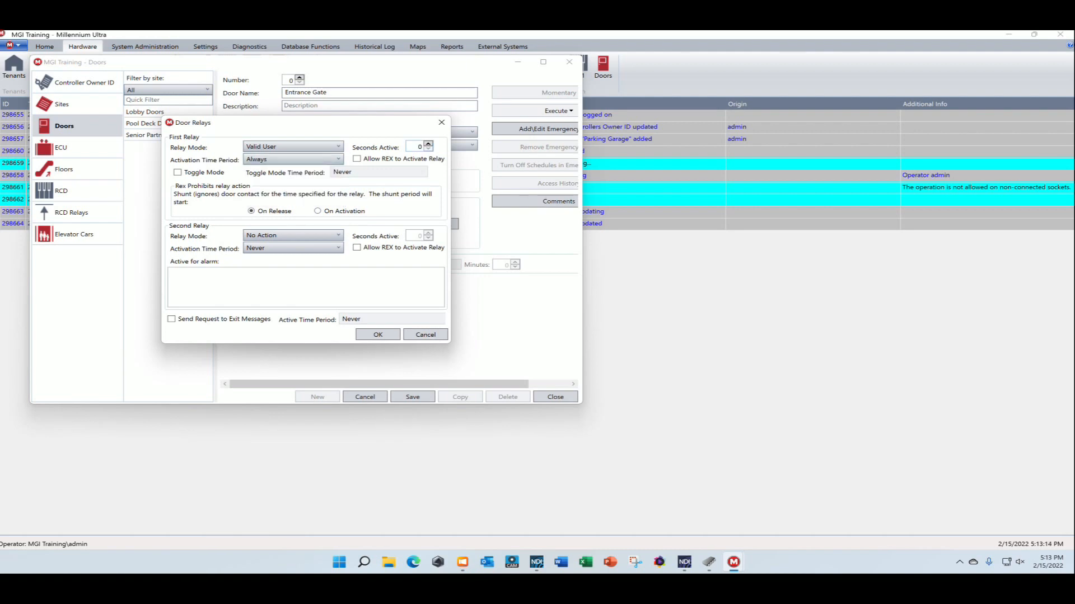
Step: Increase the first relay's active seconds and allow REX to activate the relay, saving the Entrance Gate door
{"action": "left_click", "coordinate": [428, 144]}
{"action": "left_click", "coordinate": [429, 144]}
{"action": "left_click", "coordinate": [356, 159]}
{"action": "left_click", "coordinate": [377, 334]}
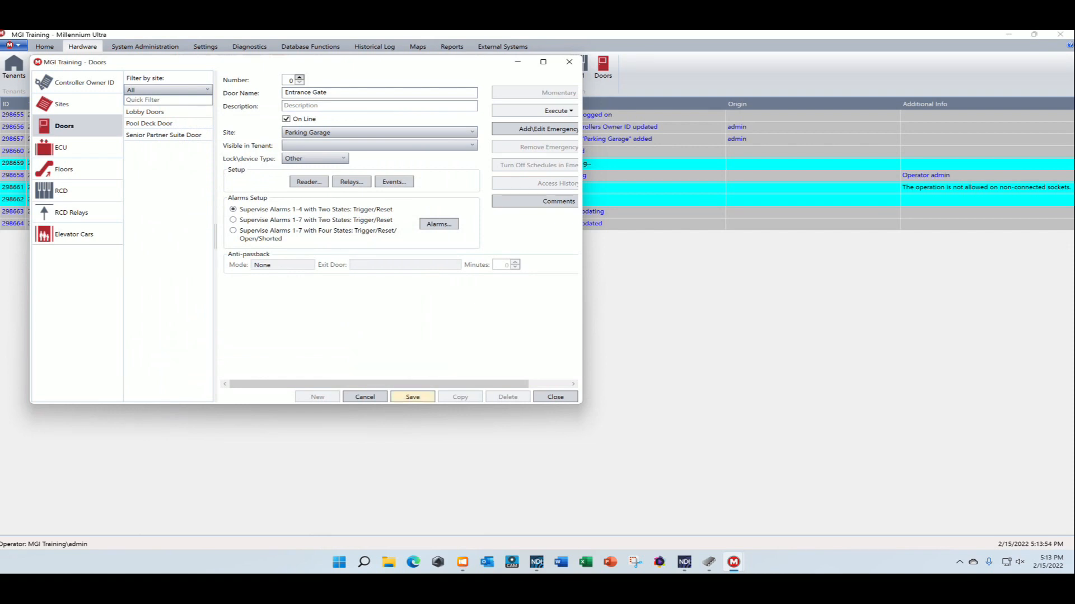
{"action": "left_click", "coordinate": [413, 397]}
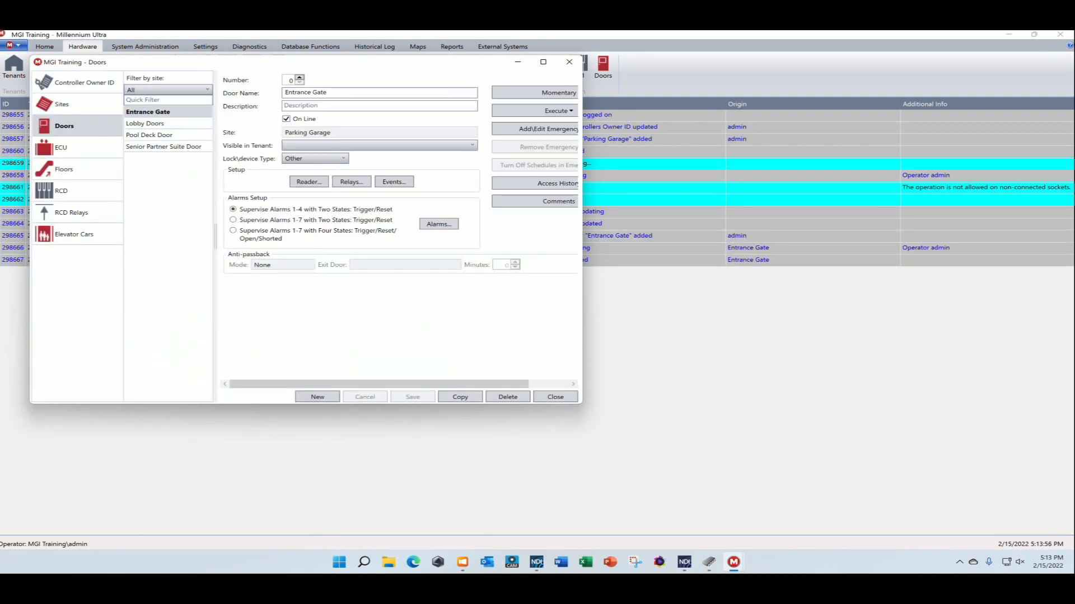
Step: Create a new door named Exit Gate in the Parking Garage site with lock/device type Other
{"action": "left_click", "coordinate": [318, 397]}
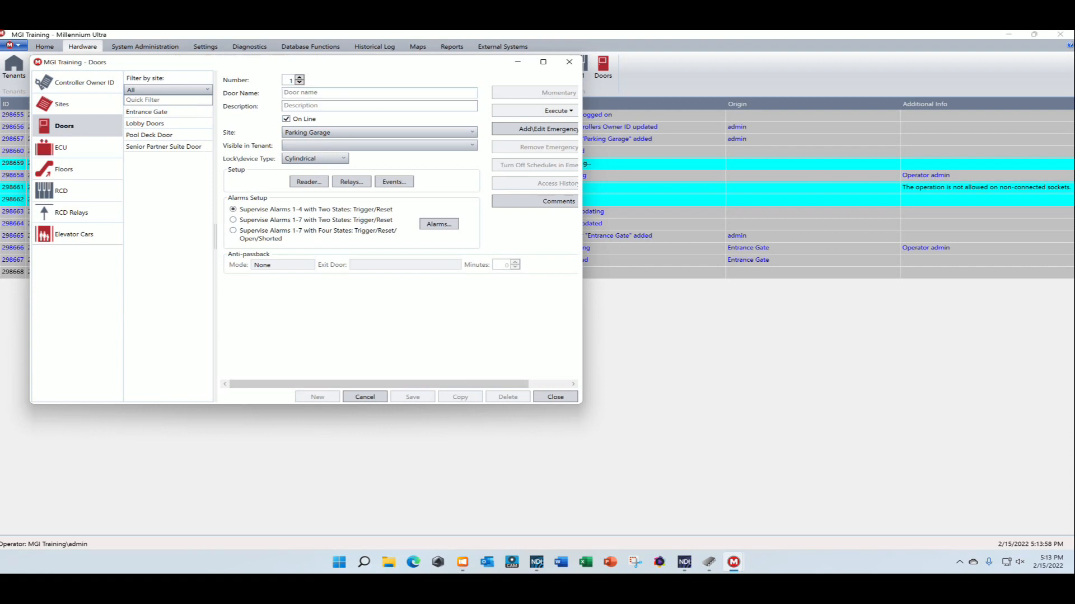
{"action": "left_click", "coordinate": [336, 92]}
{"action": "type", "text": "E"}
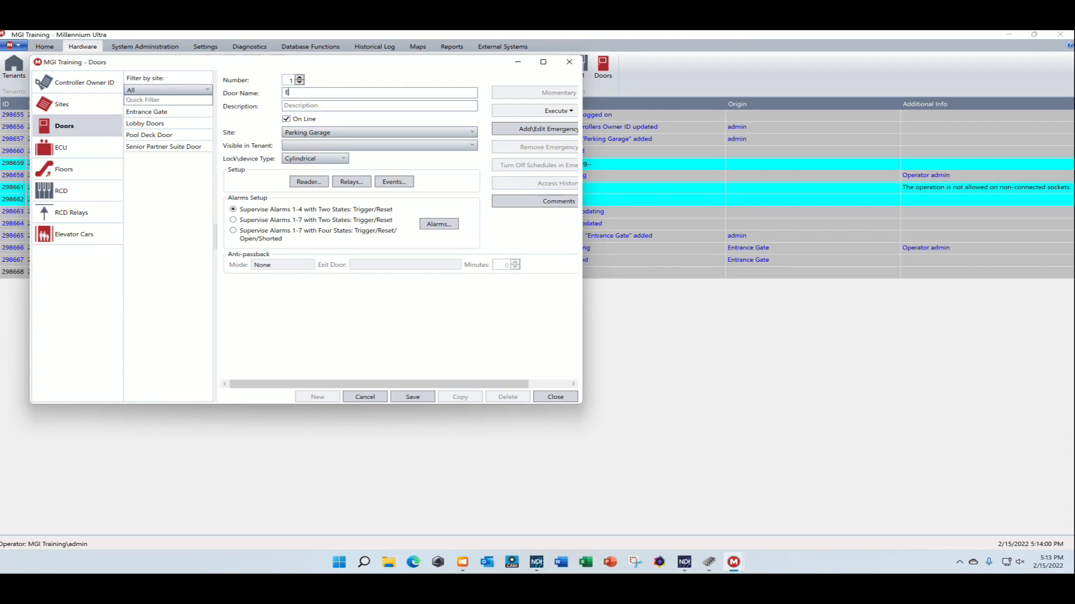
{"action": "type", "text": "xit Gate"}
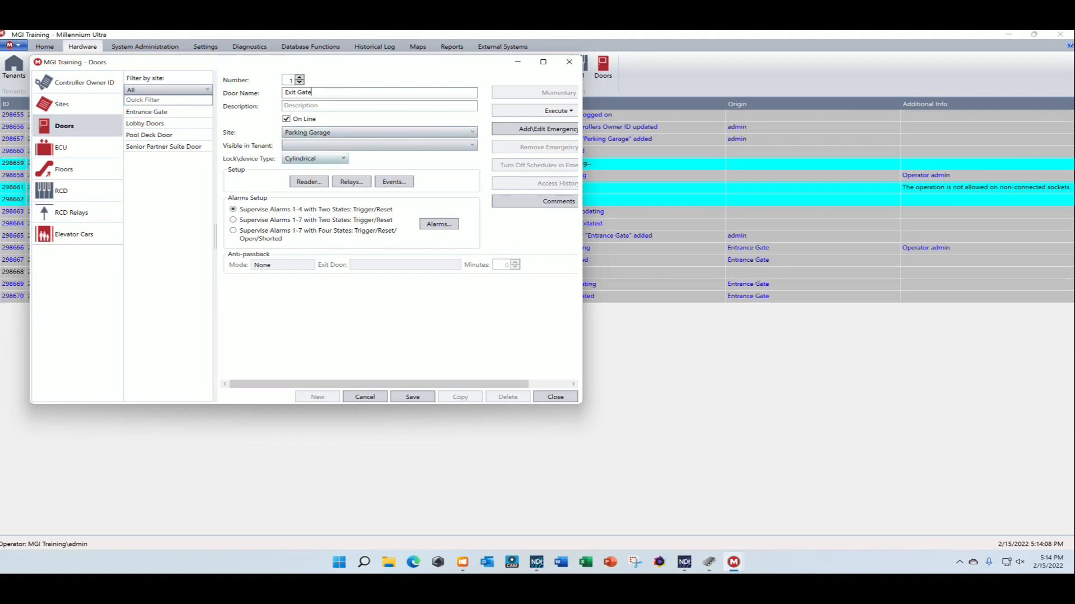
{"action": "left_click", "coordinate": [336, 159]}
{"action": "left_click", "coordinate": [306, 170]}
Step: Set up the Exit Gate reader as Wiegand with the card format Wiegand 26 FC 1
{"action": "left_click", "coordinate": [309, 182]}
{"action": "left_click", "coordinate": [230, 159]}
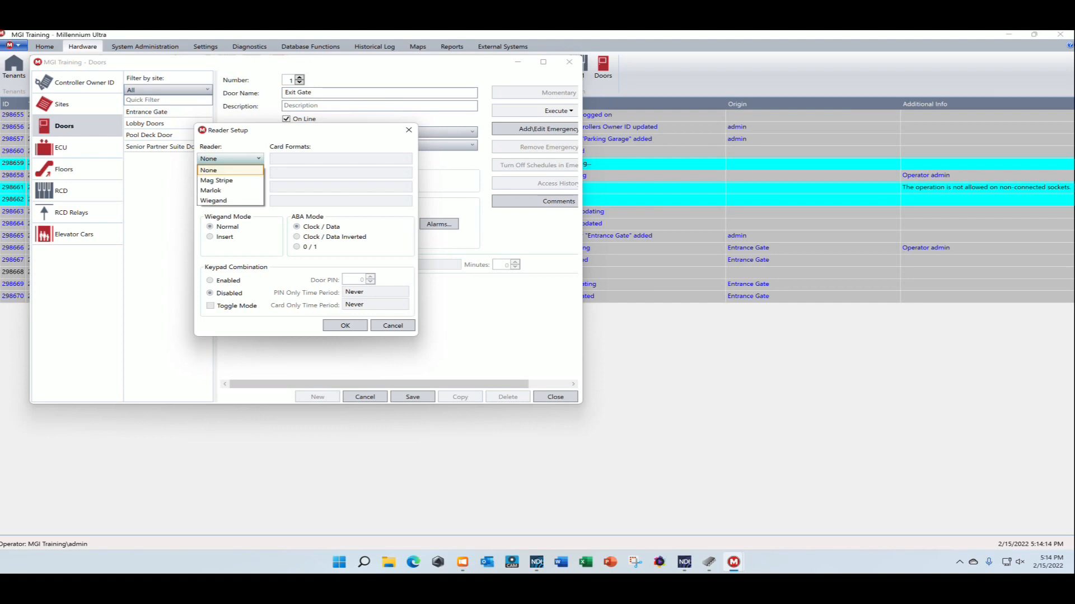
{"action": "left_click", "coordinate": [213, 201]}
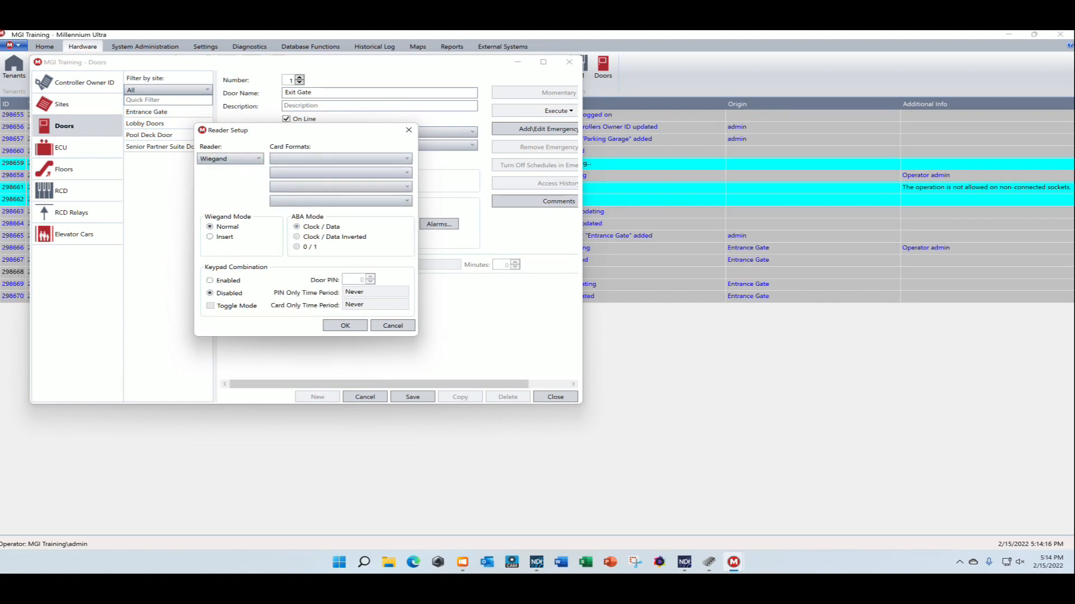
{"action": "left_click", "coordinate": [341, 159]}
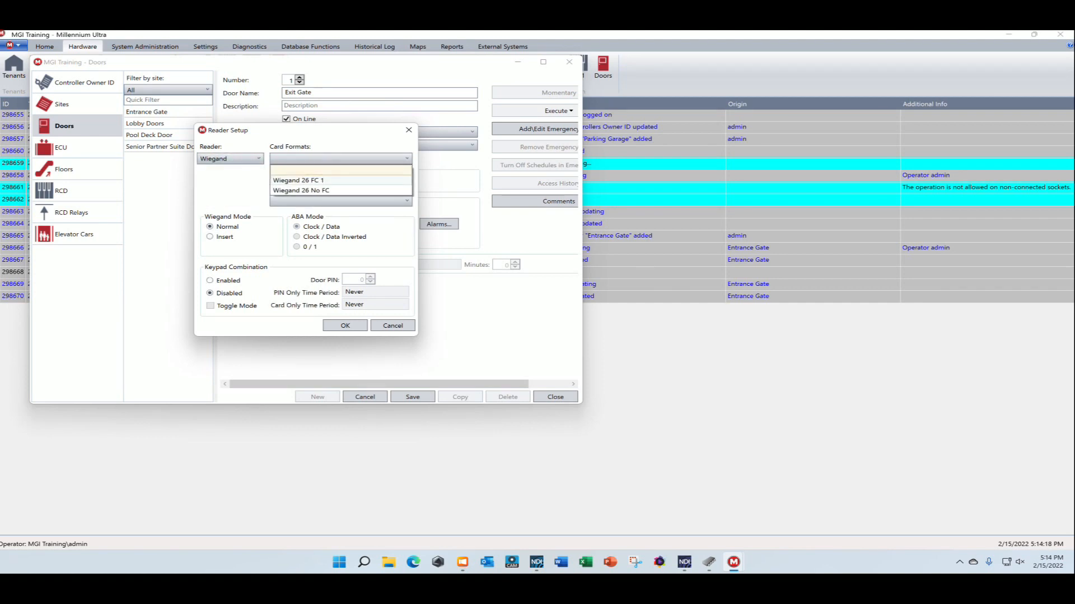
{"action": "left_click", "coordinate": [298, 180]}
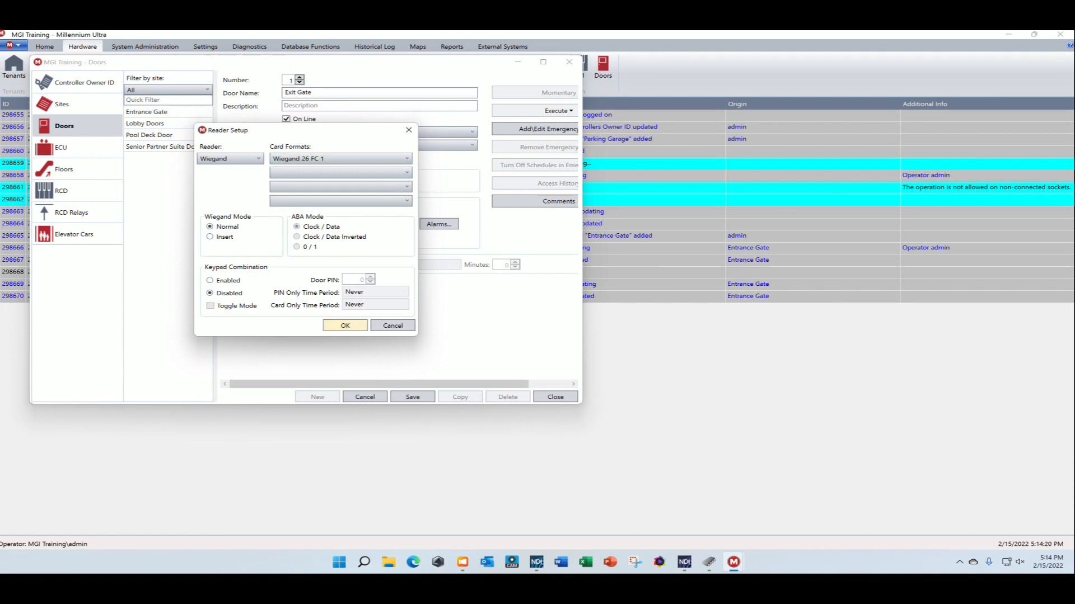
{"action": "left_click", "coordinate": [346, 325]}
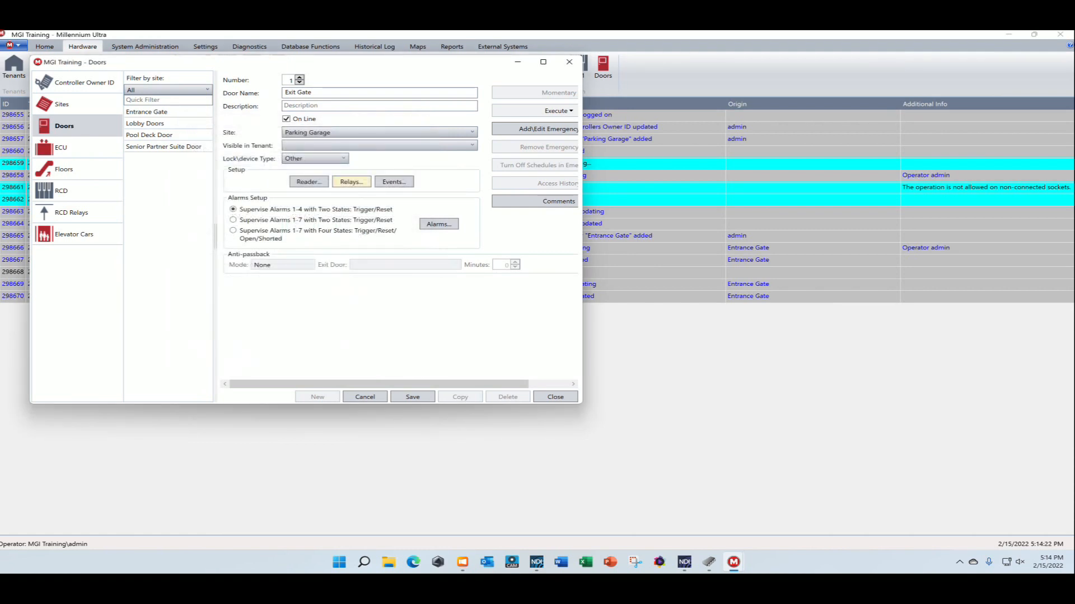
Step: Set the Exit Gate's first relay to Valid User mode and choose its activation time period
{"action": "left_click", "coordinate": [352, 182]}
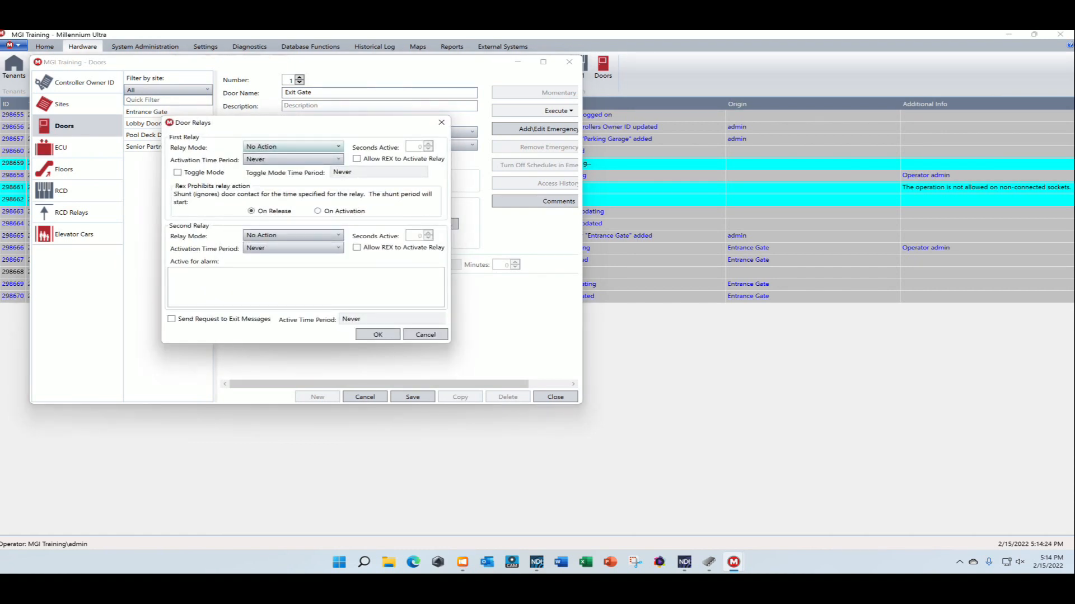
{"action": "left_click", "coordinate": [292, 146]}
{"action": "left_click", "coordinate": [266, 188]}
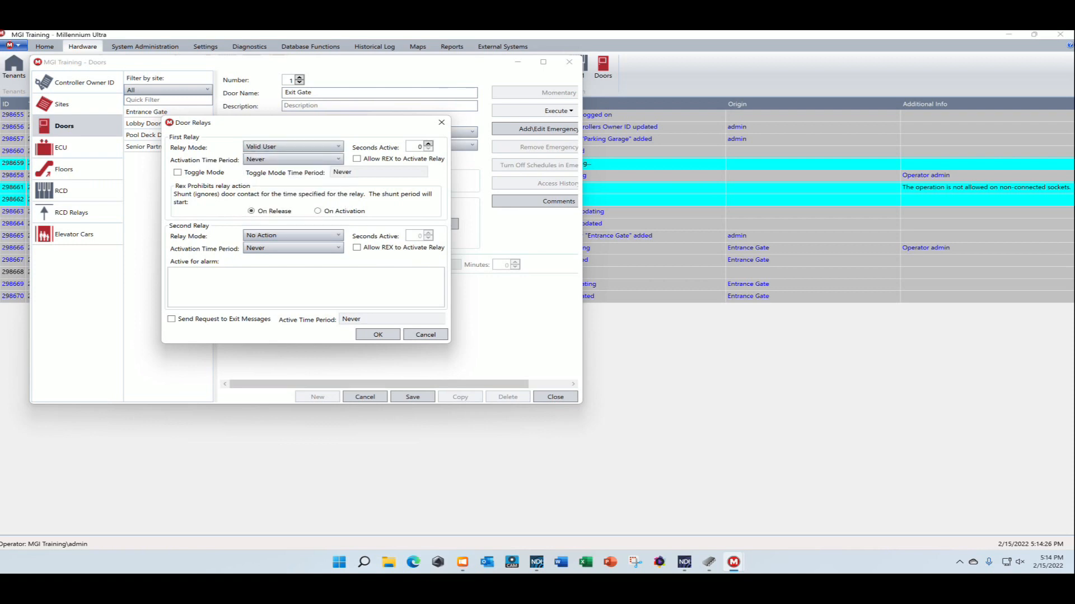
{"action": "left_click", "coordinate": [292, 159]}
{"action": "left_click", "coordinate": [263, 171]}
Step: Increase the first relay's active seconds and allow REX to activate the relay, saving the Exit Gate door
{"action": "left_click", "coordinate": [428, 144]}
{"action": "left_click", "coordinate": [428, 144]}
{"action": "left_click", "coordinate": [357, 159]}
{"action": "left_click", "coordinate": [378, 334]}
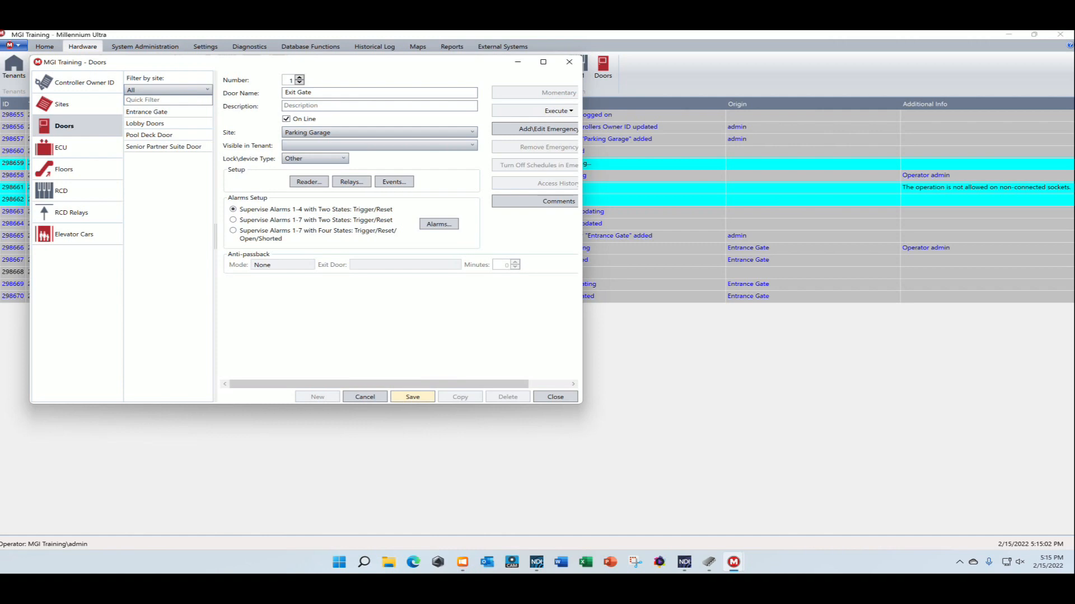
{"action": "left_click", "coordinate": [412, 397]}
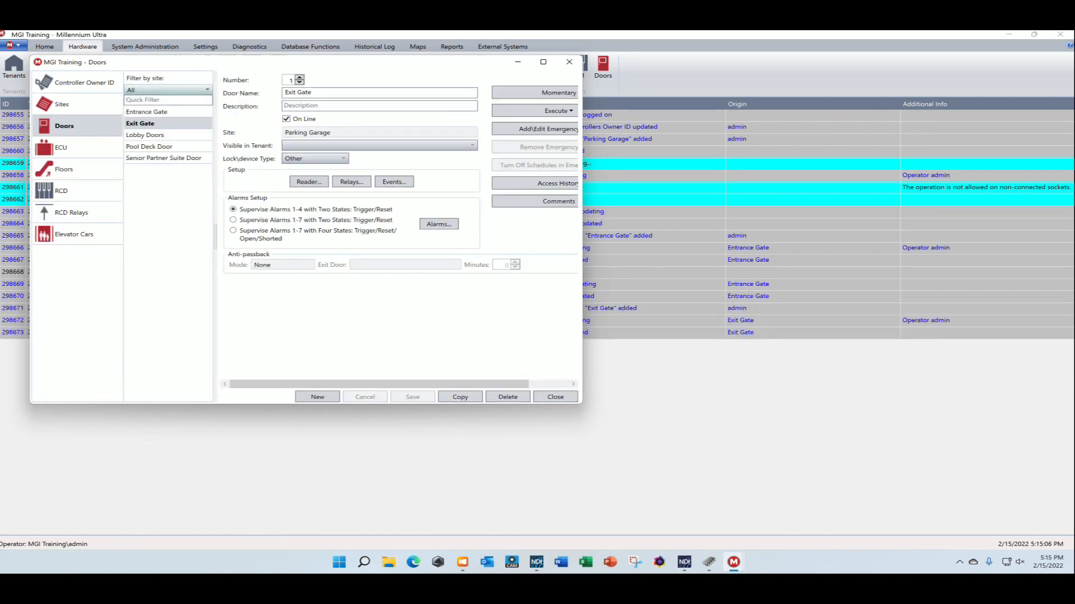
Step: Filter the doors by the Parking Garage site and view the Exit Gate's settings
{"action": "left_click", "coordinate": [207, 90]}
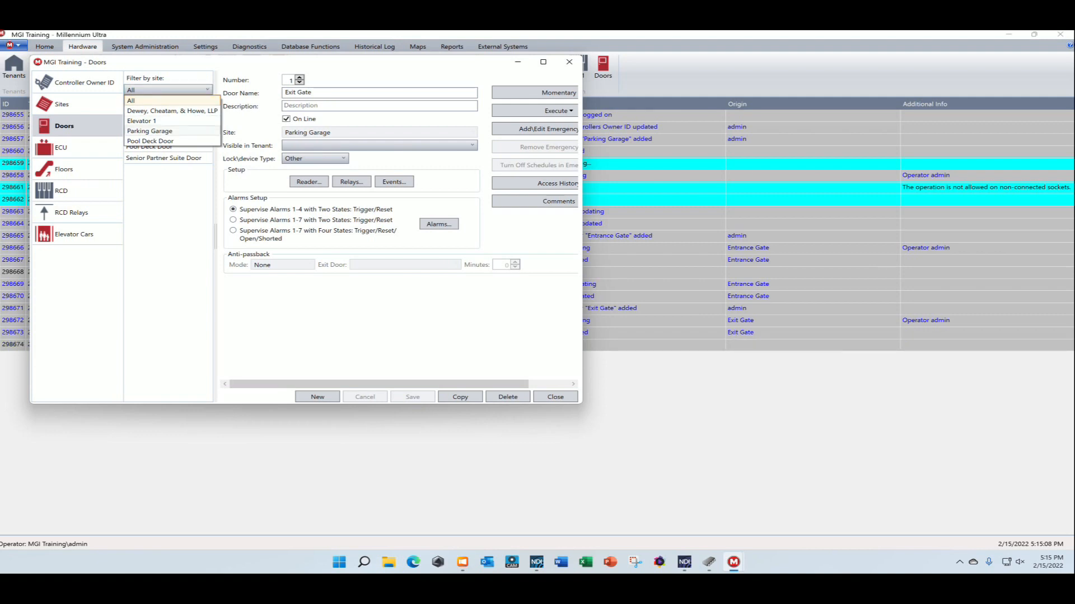
{"action": "left_click", "coordinate": [149, 131]}
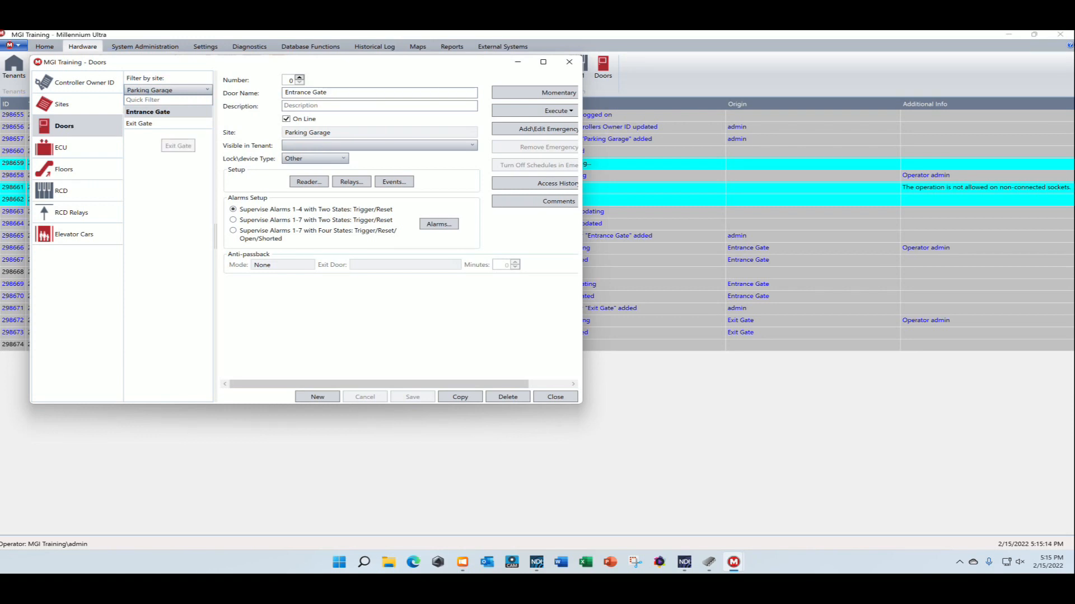
{"action": "left_click", "coordinate": [161, 124]}
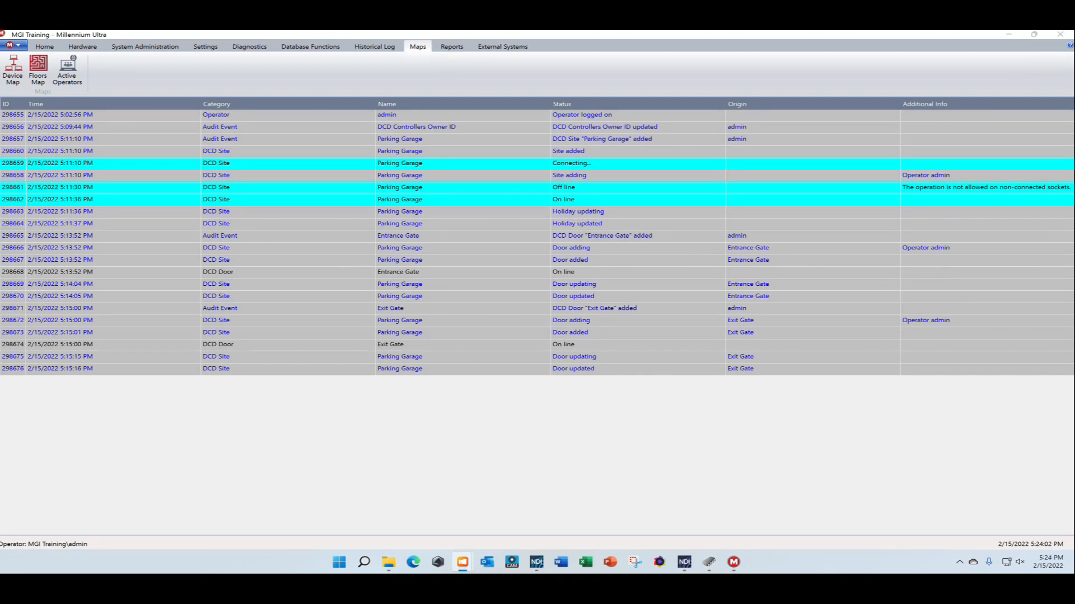
Step: Review the configuration of the Parking Garage site in the DCD hardware settings
{"action": "left_click", "coordinate": [82, 46]}
{"action": "left_click", "coordinate": [99, 70]}
{"action": "left_click", "coordinate": [70, 105]}
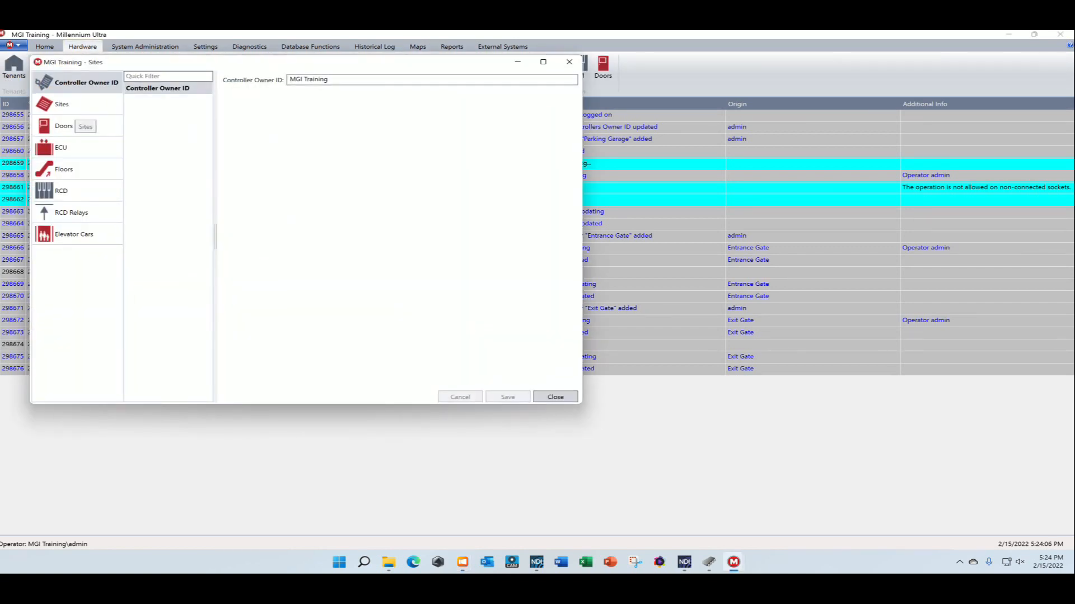
{"action": "left_click", "coordinate": [149, 135]}
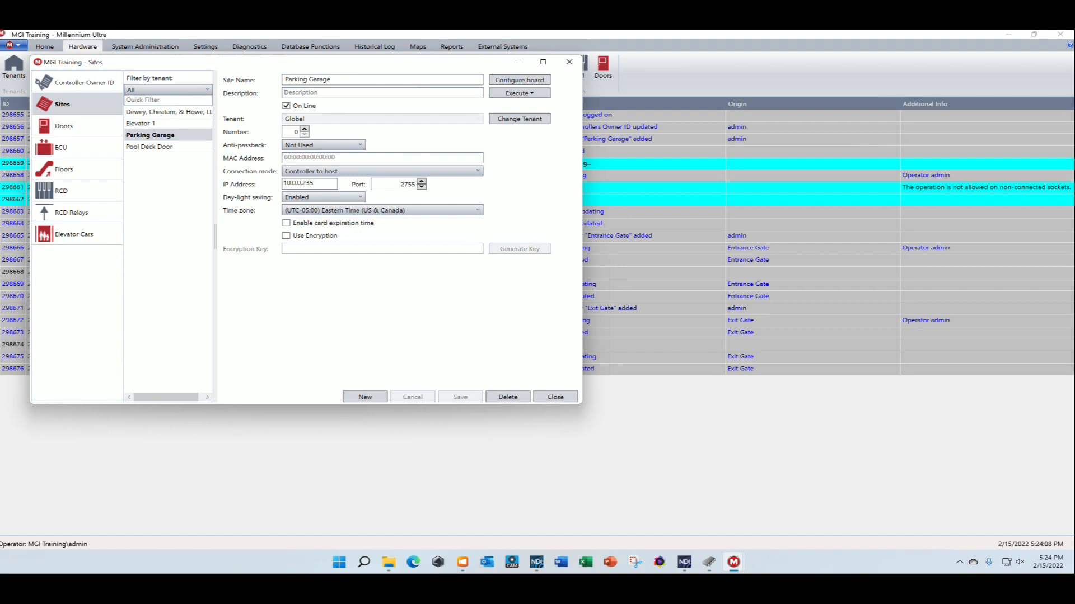
Step: Check the doors belonging to the Parking Garage site and close the hardware window
{"action": "left_click", "coordinate": [50, 129]}
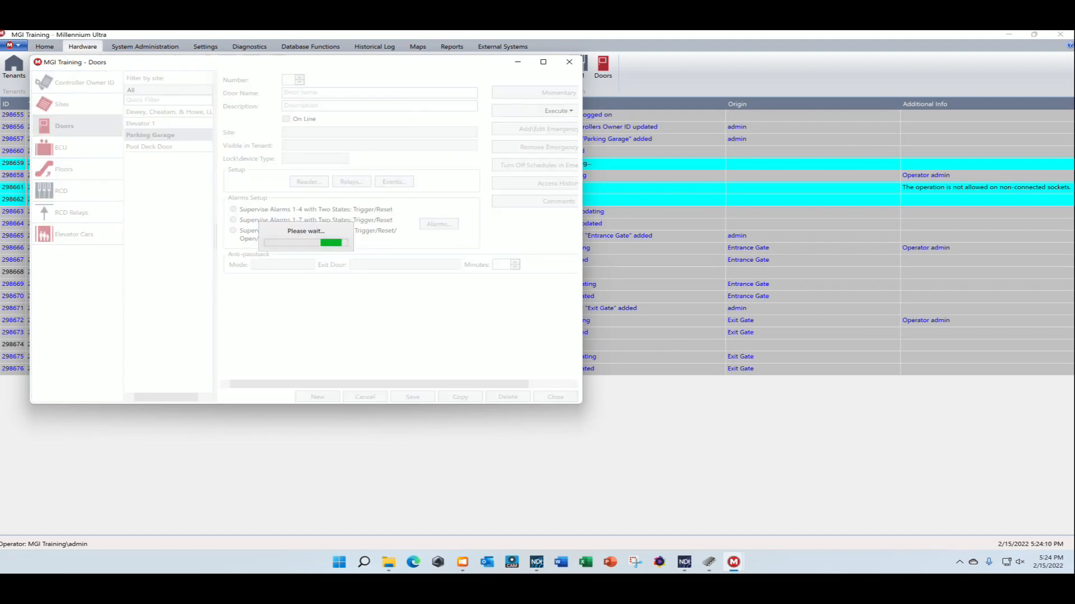
{"action": "left_click", "coordinate": [168, 90]}
{"action": "left_click", "coordinate": [149, 131]}
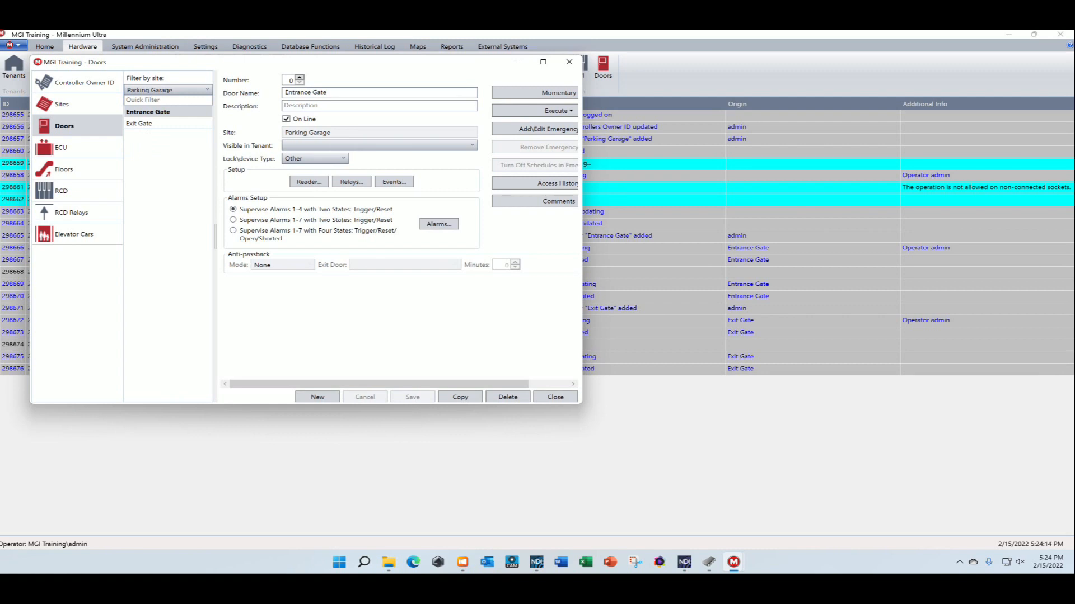
{"action": "left_click", "coordinate": [554, 396]}
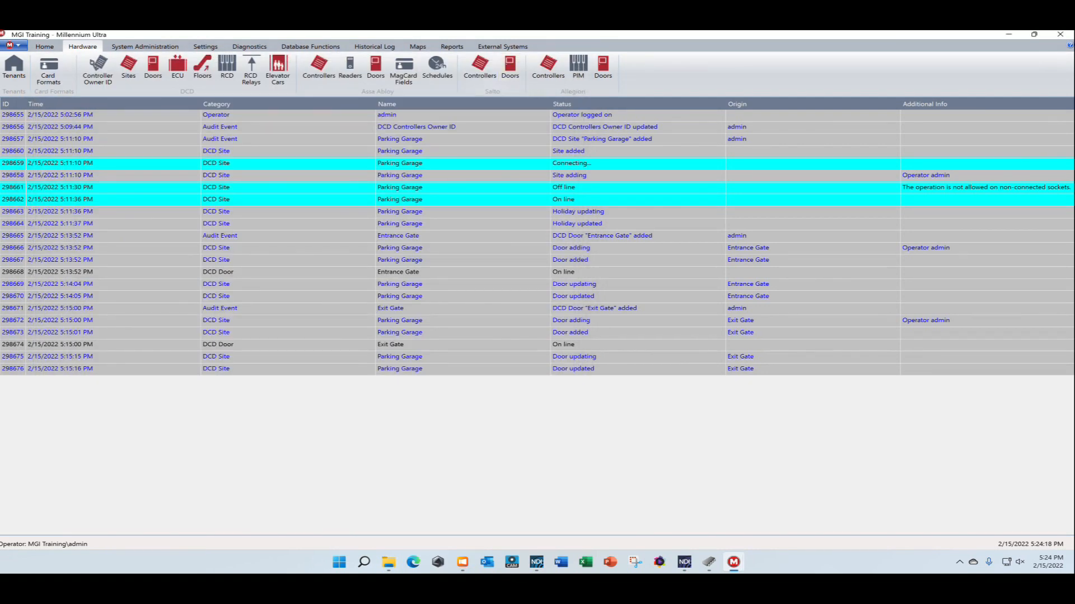
Step: Examine the status of the Parking Garage site and its Entrance Gate and Exit Gate doors in the device map
{"action": "left_click", "coordinate": [418, 46]}
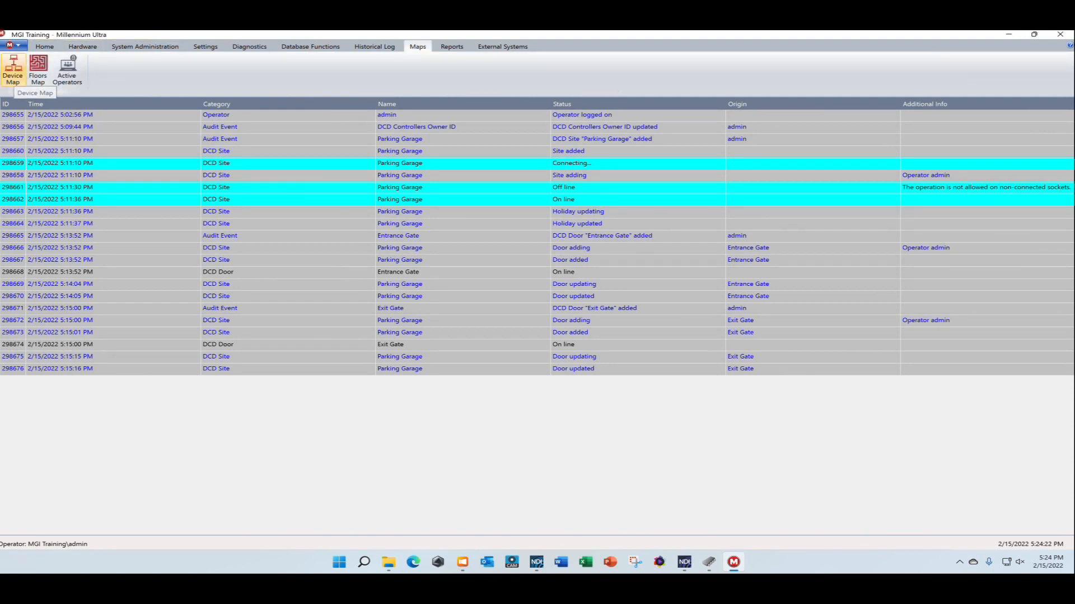
{"action": "left_click", "coordinate": [12, 69]}
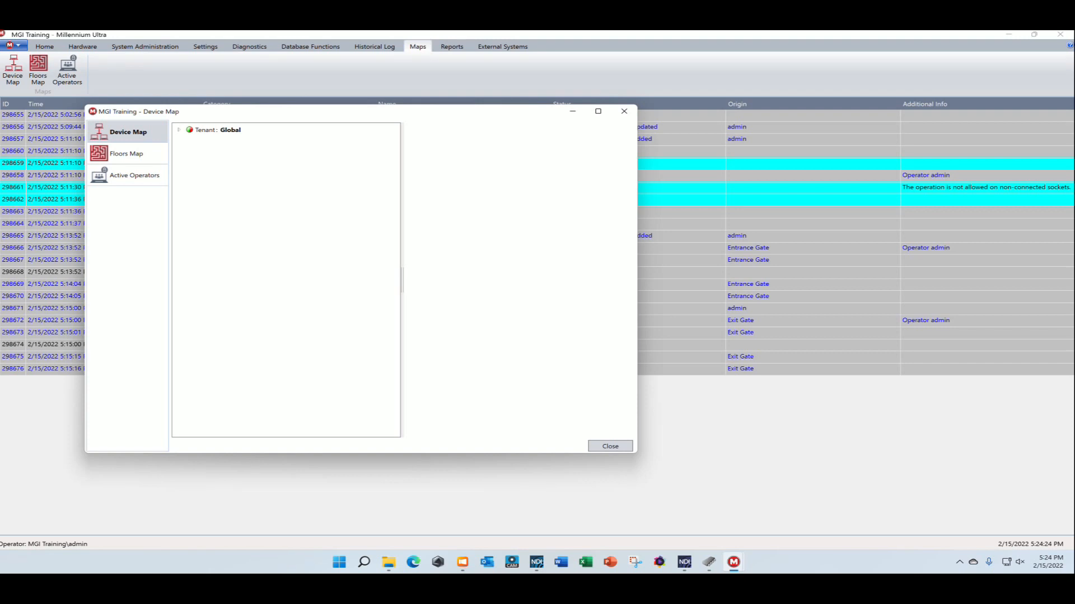
{"action": "left_click", "coordinate": [179, 130]}
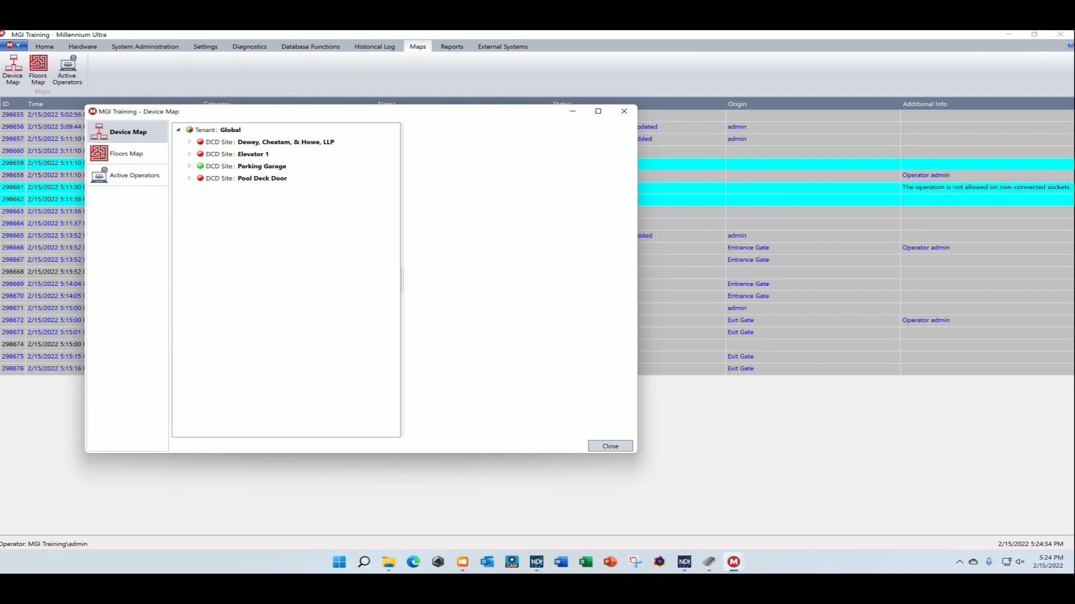
{"action": "left_click", "coordinate": [190, 166]}
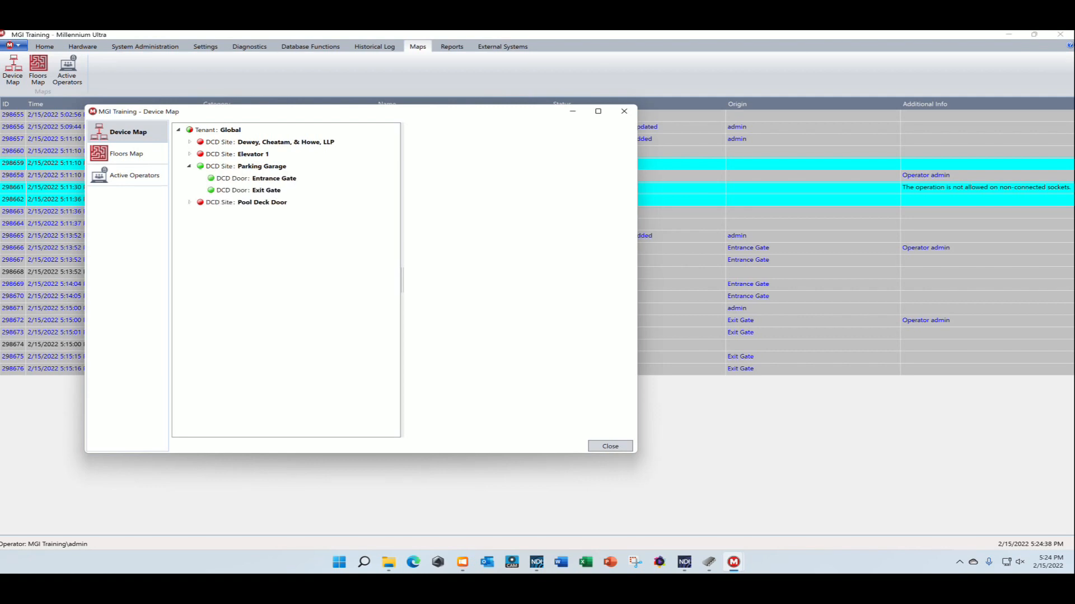
{"action": "left_click", "coordinate": [274, 179]}
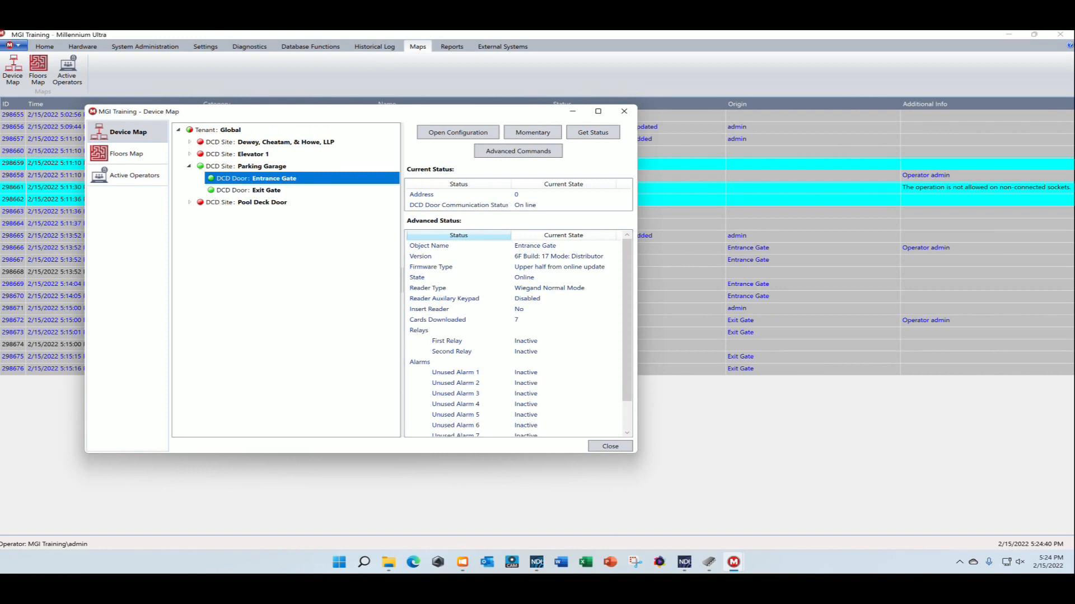
{"action": "left_click", "coordinate": [262, 166]}
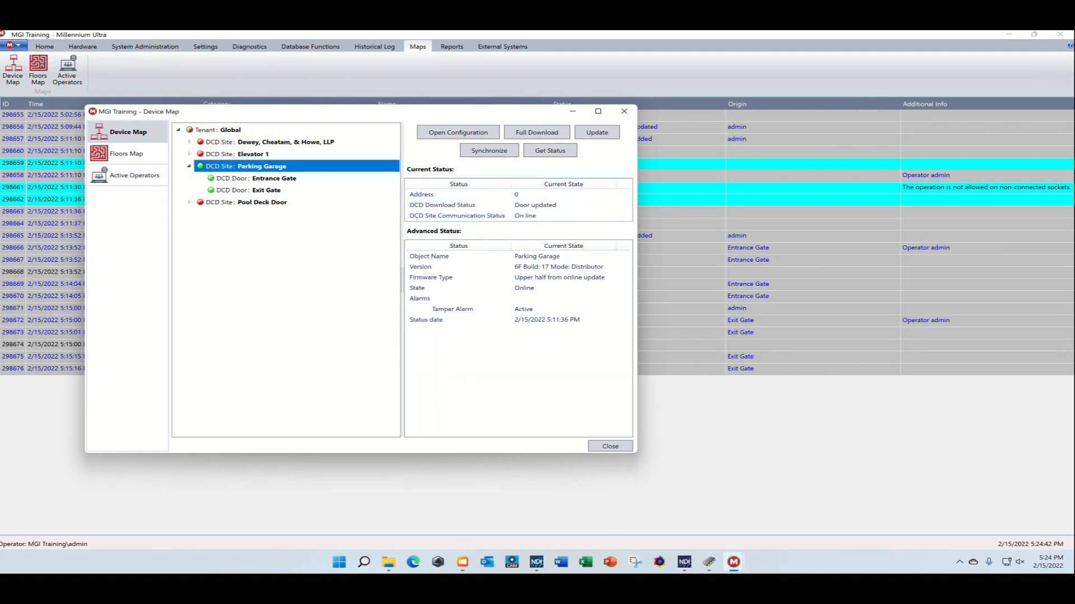
{"action": "left_click", "coordinate": [274, 179]}
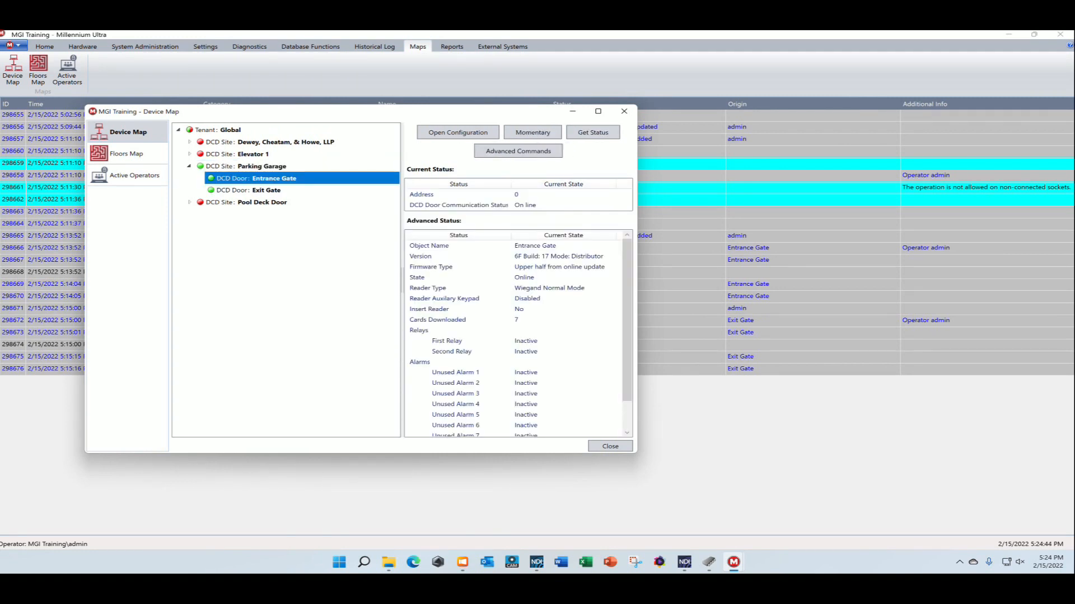
{"action": "left_click", "coordinate": [266, 190]}
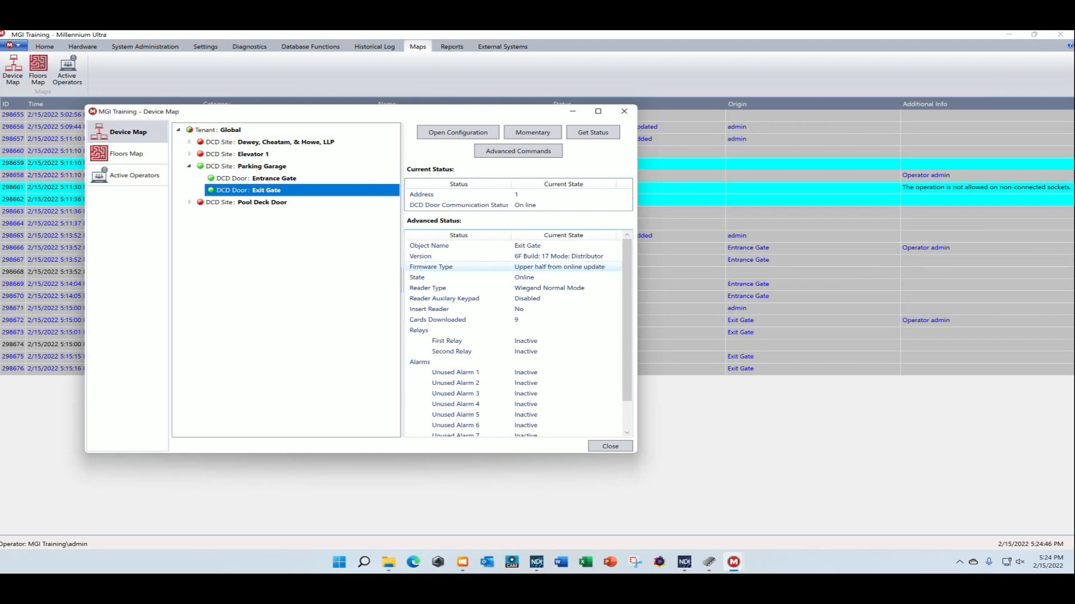